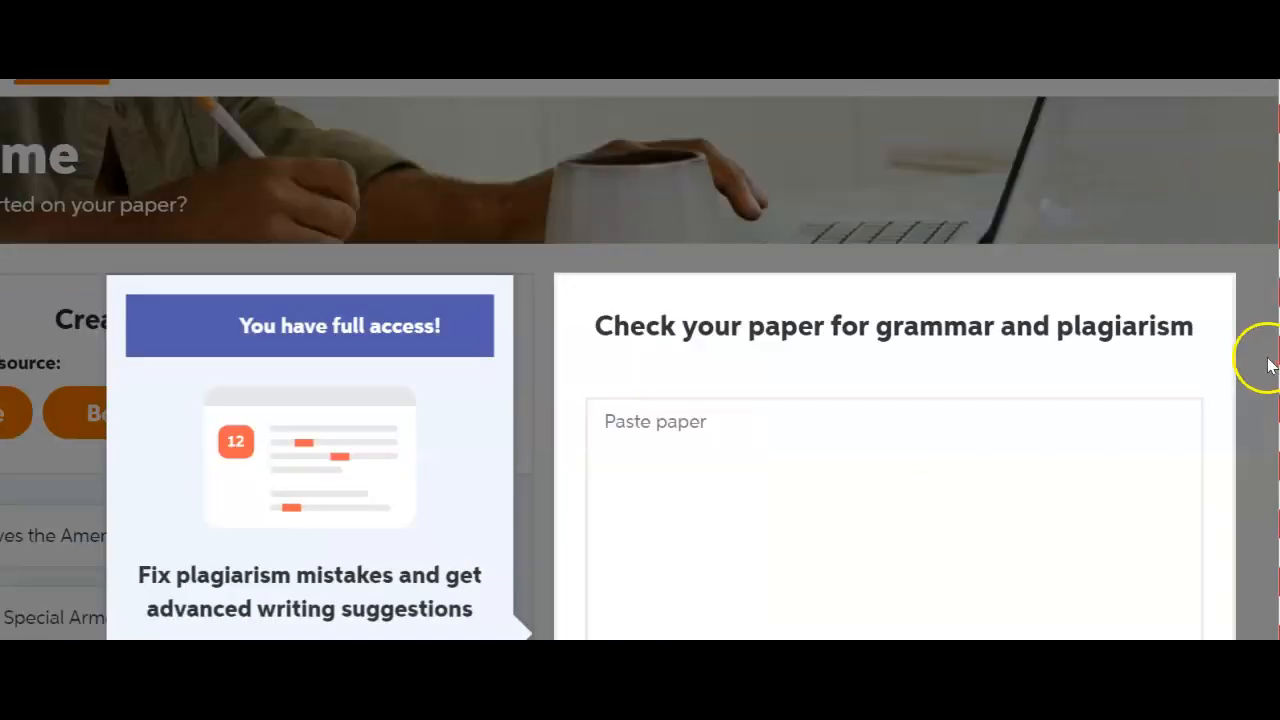
# - Open the account's saved citation lists
pyautogui.moveTo(1211, 91)
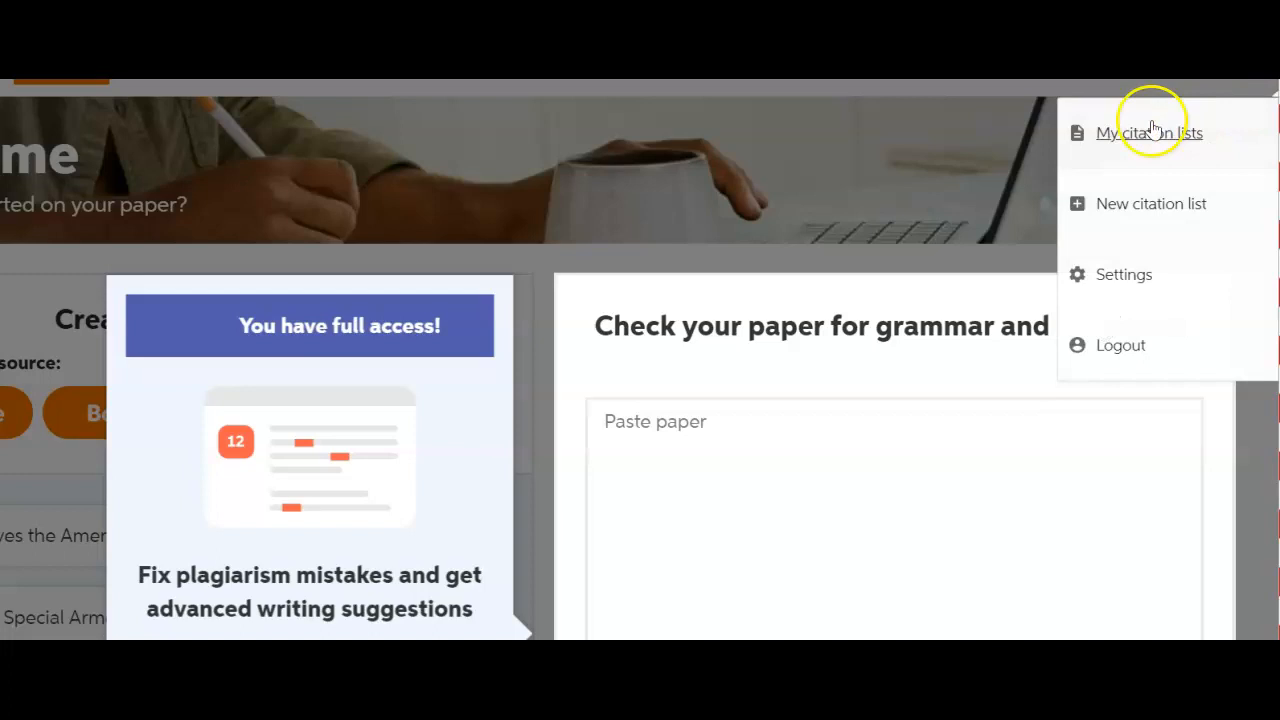
pyautogui.click(1189, 140)
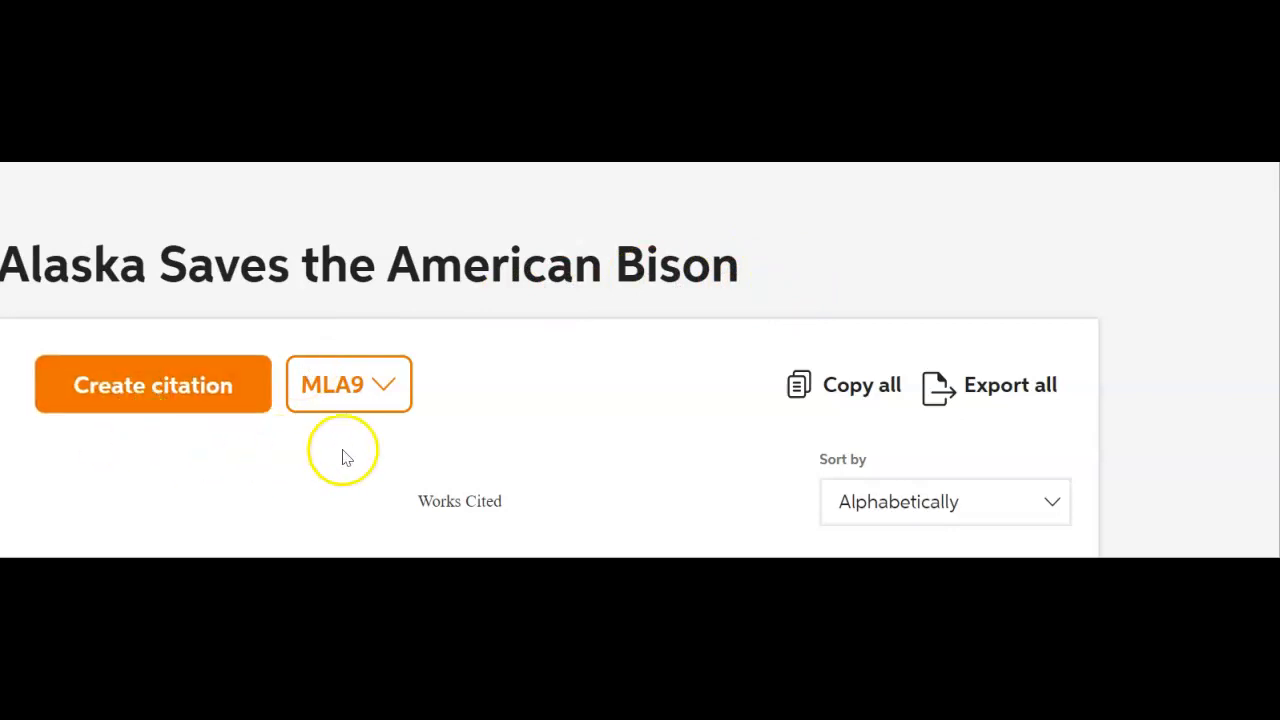
# - Look through the citation styles available for the Alaska Saves the American Bison list without changing the style
pyautogui.click(385, 390)
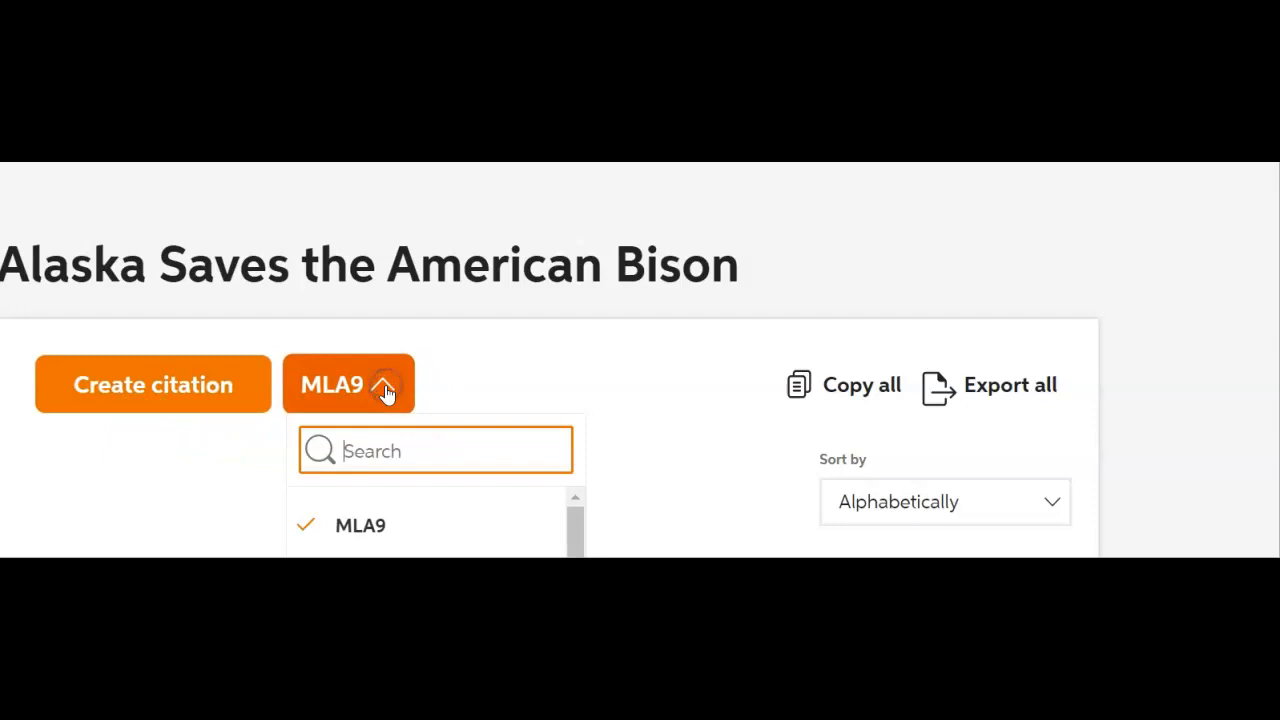
pyautogui.moveTo(577, 533)
pyautogui.mouseDown()
pyautogui.moveTo(577, 591)
pyautogui.moveTo(570, 550)
pyautogui.mouseUp()
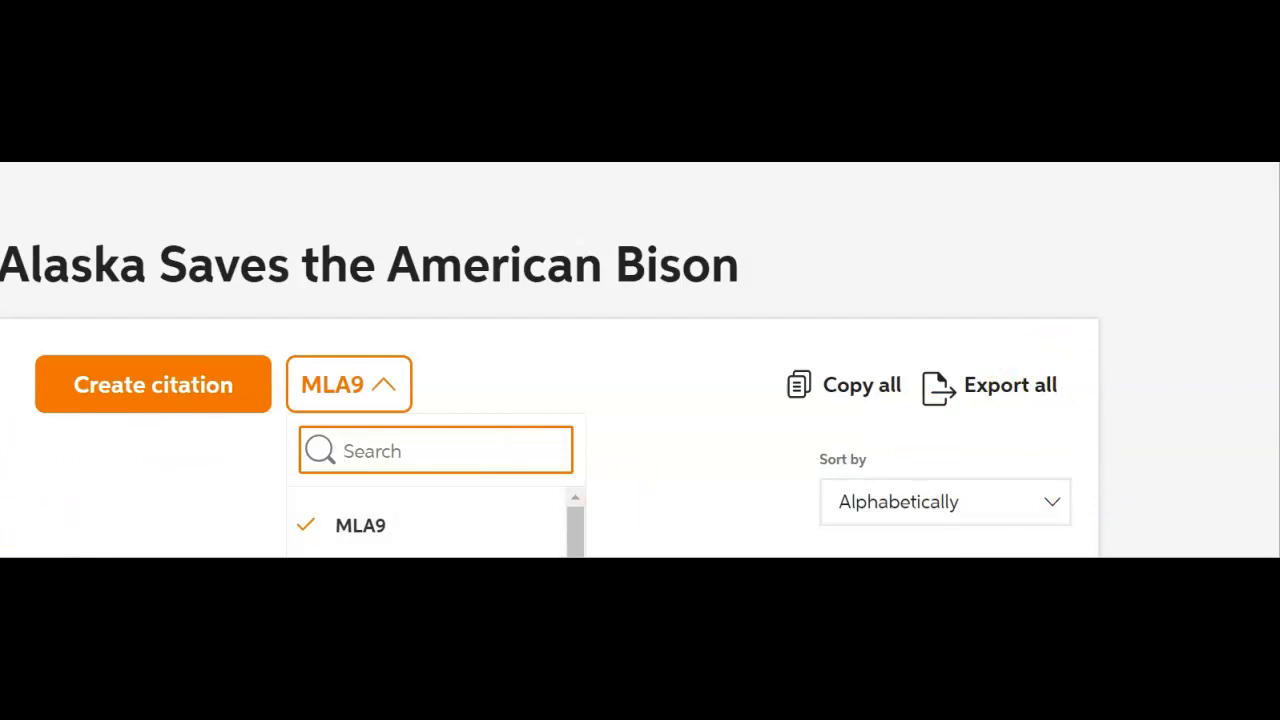
pyautogui.press('Escape')
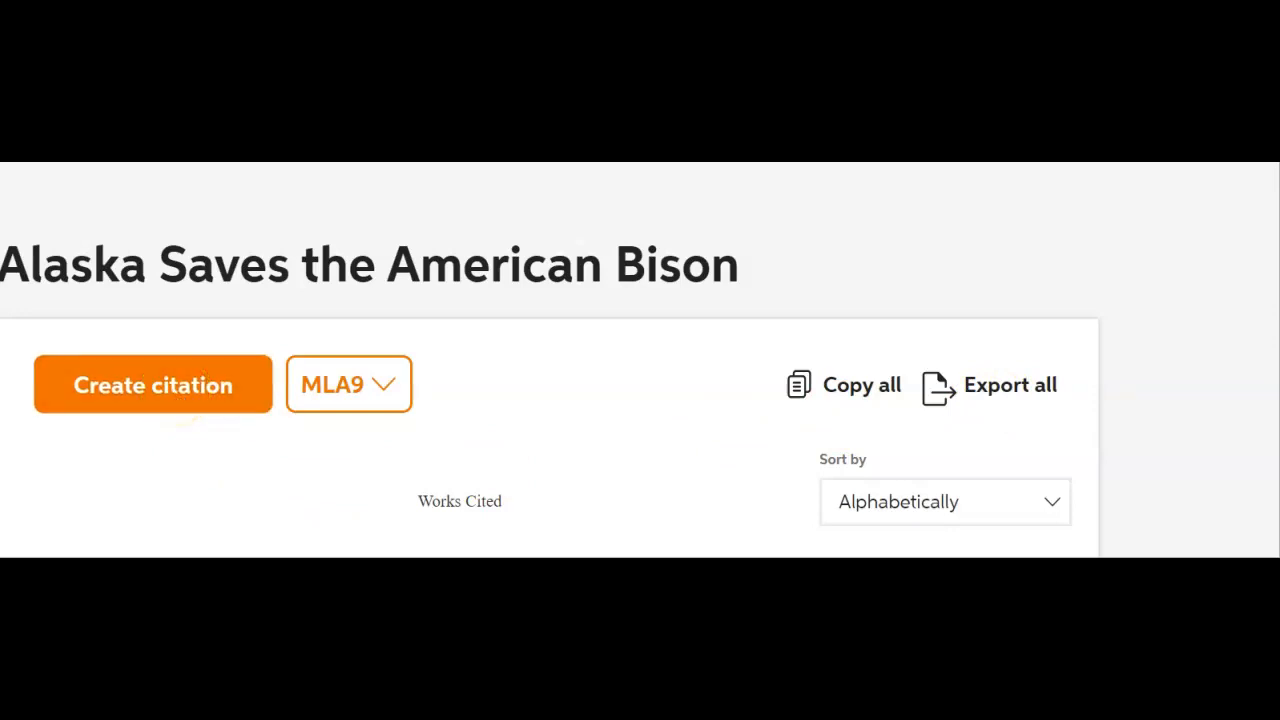
# - Review the Works Cited entries of the bison list and its export options
pyautogui.scroll(-4, 1247, 450)
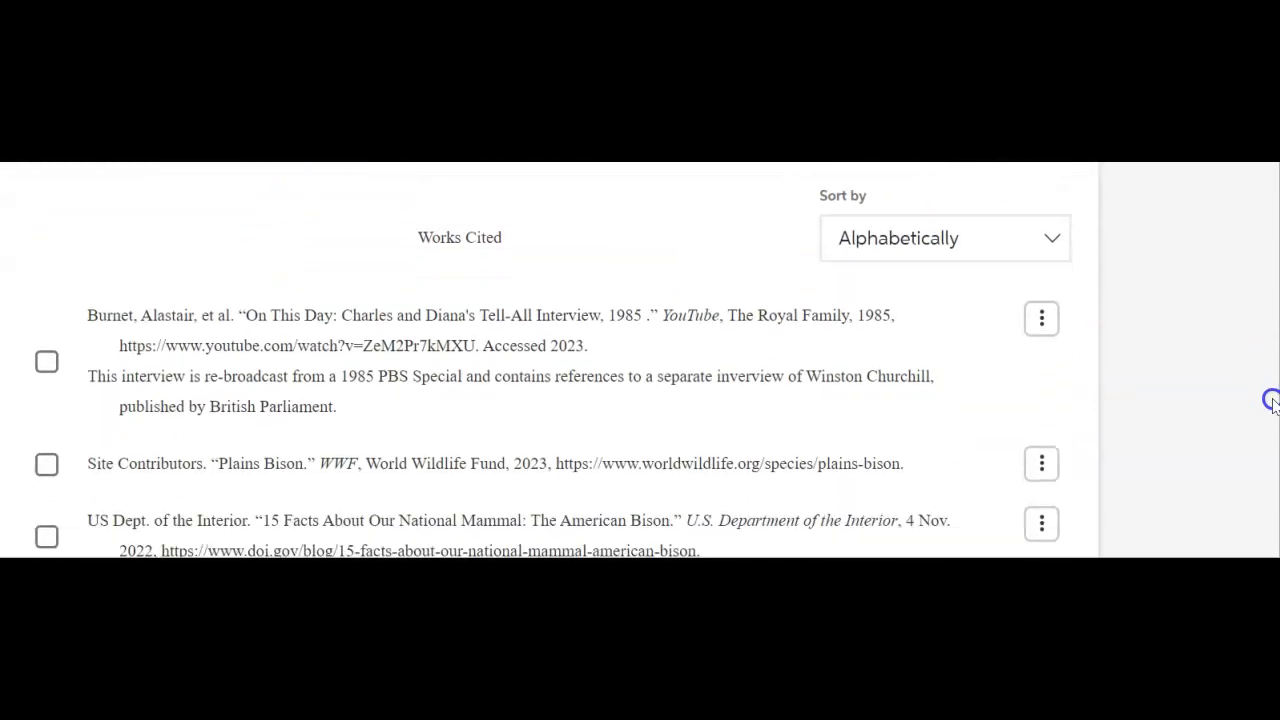
pyautogui.scroll(3, 1245, 440)
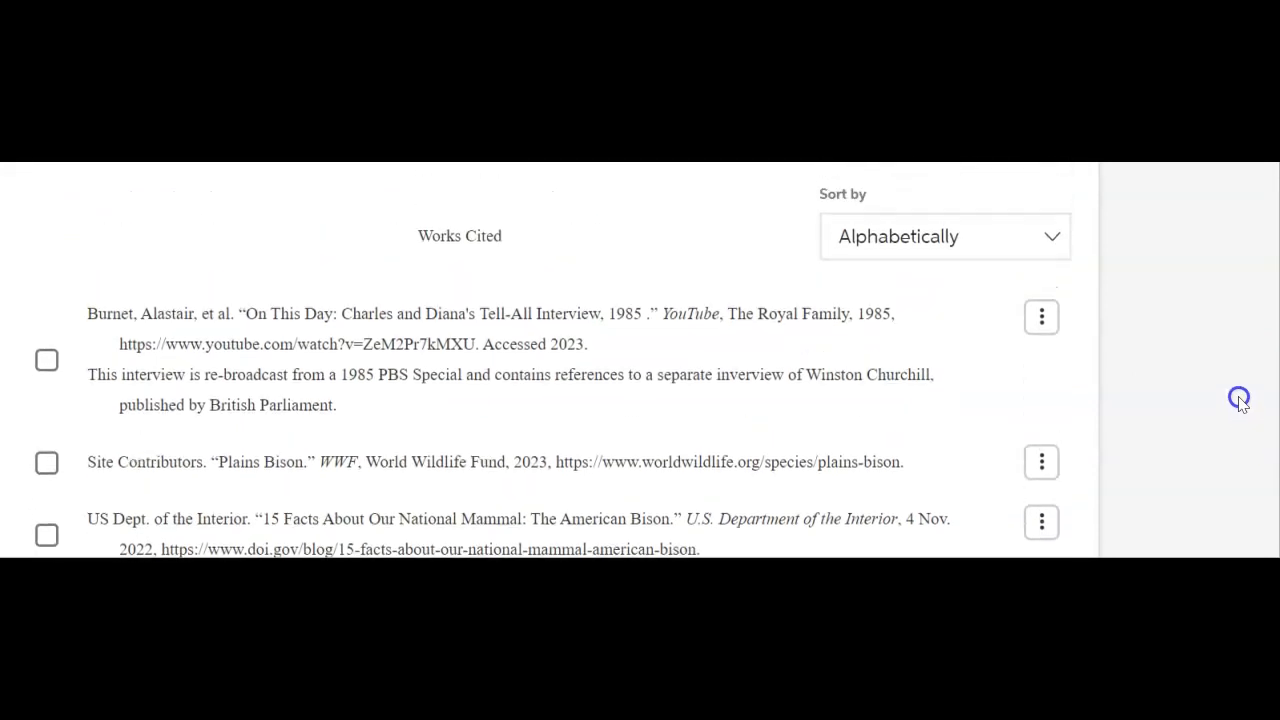
pyautogui.scroll(1, 1235, 335)
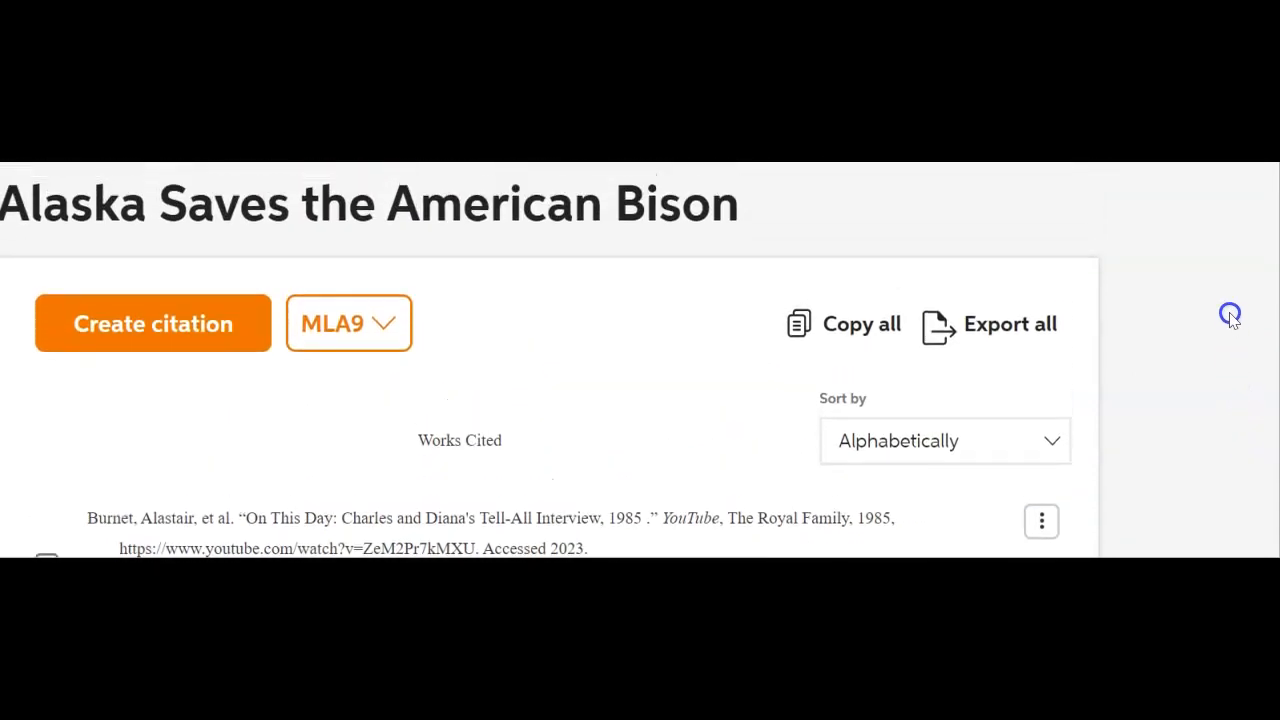
pyautogui.click(999, 337)
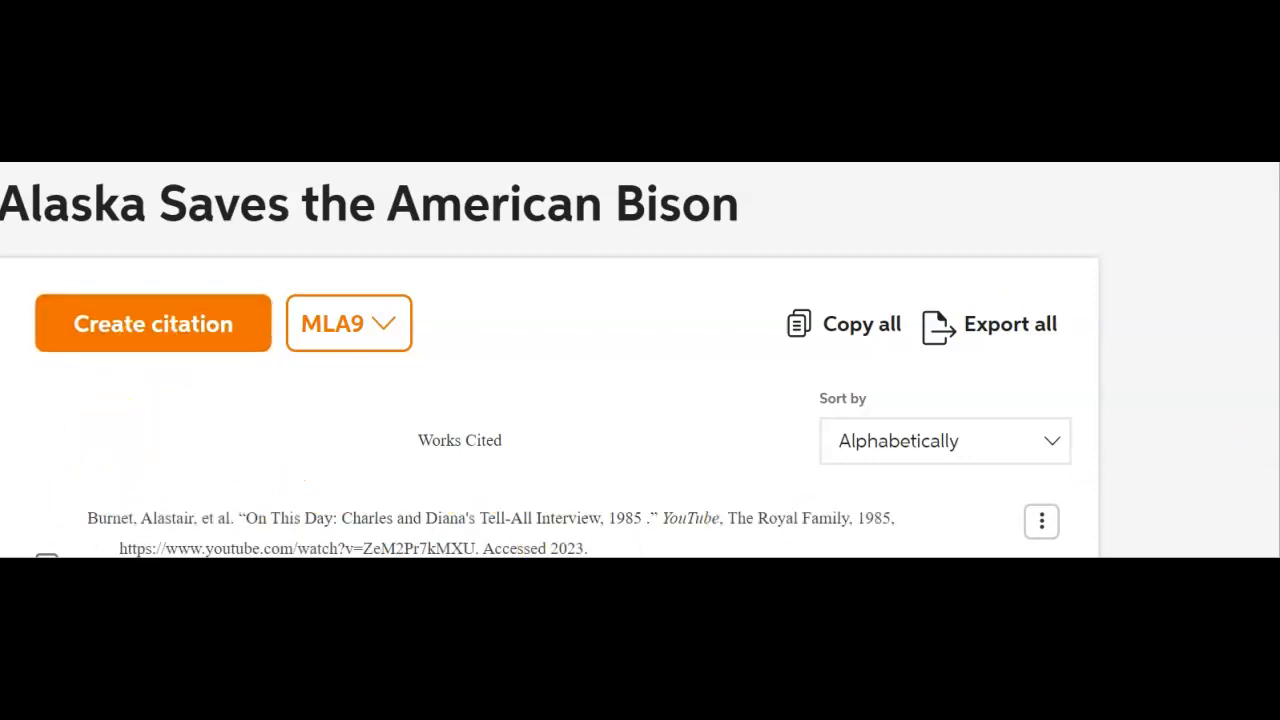
# - Start a new citation and browse the source types offered for finding the source
pyautogui.click(386, 614)
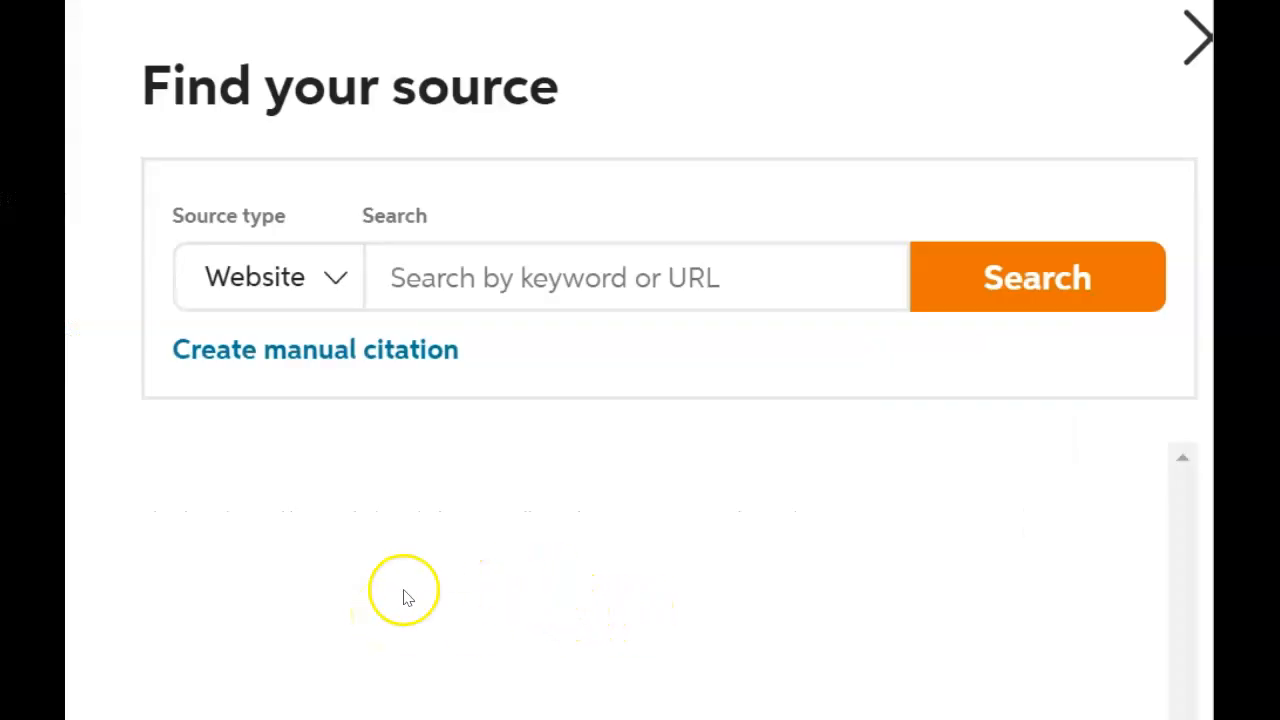
pyautogui.click(427, 280)
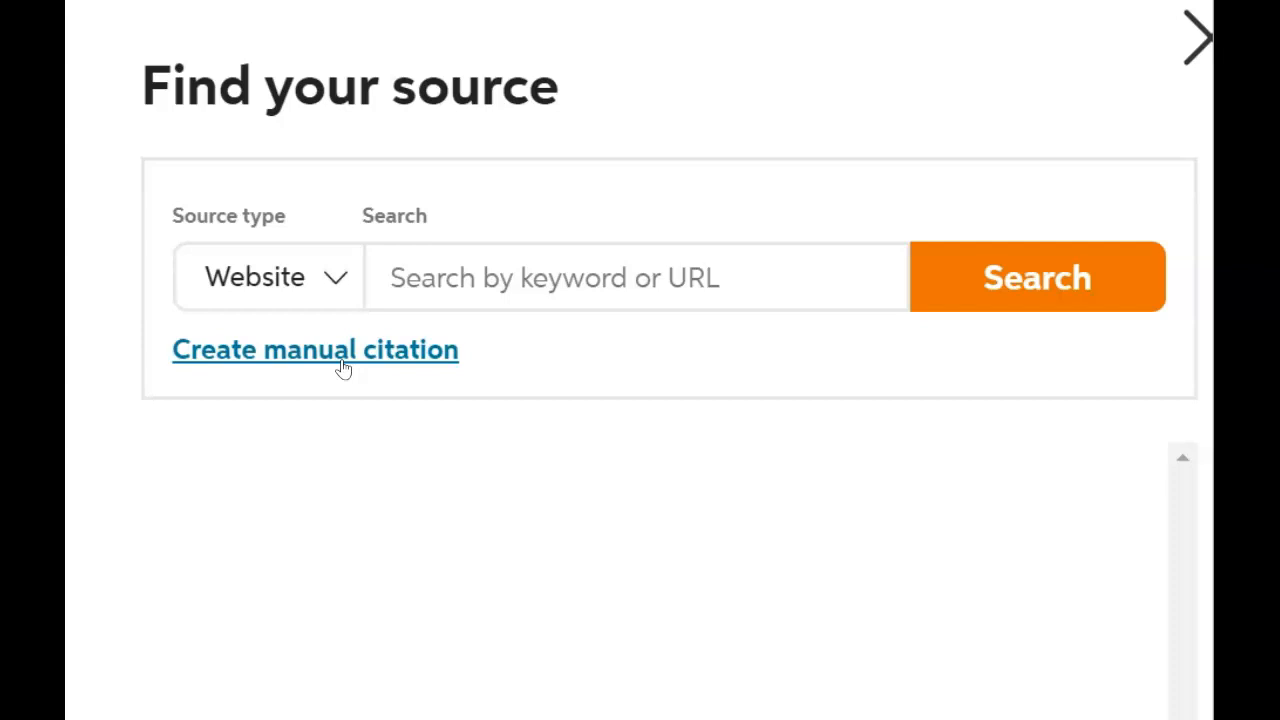
pyautogui.click(338, 280)
pyautogui.moveTo(605, 465); pyautogui.dragTo(616, 719)
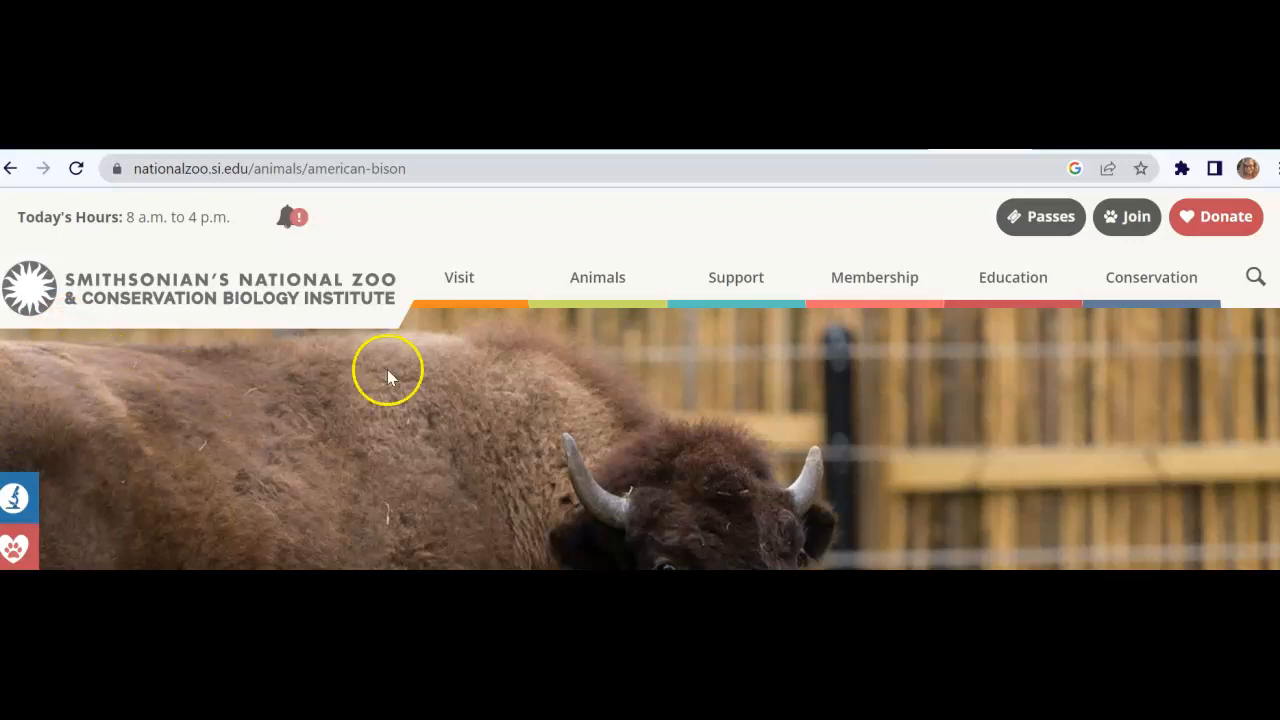
# - Copy the web address of the Smithsonian's National Zoo American bison page
pyautogui.click(412, 168)
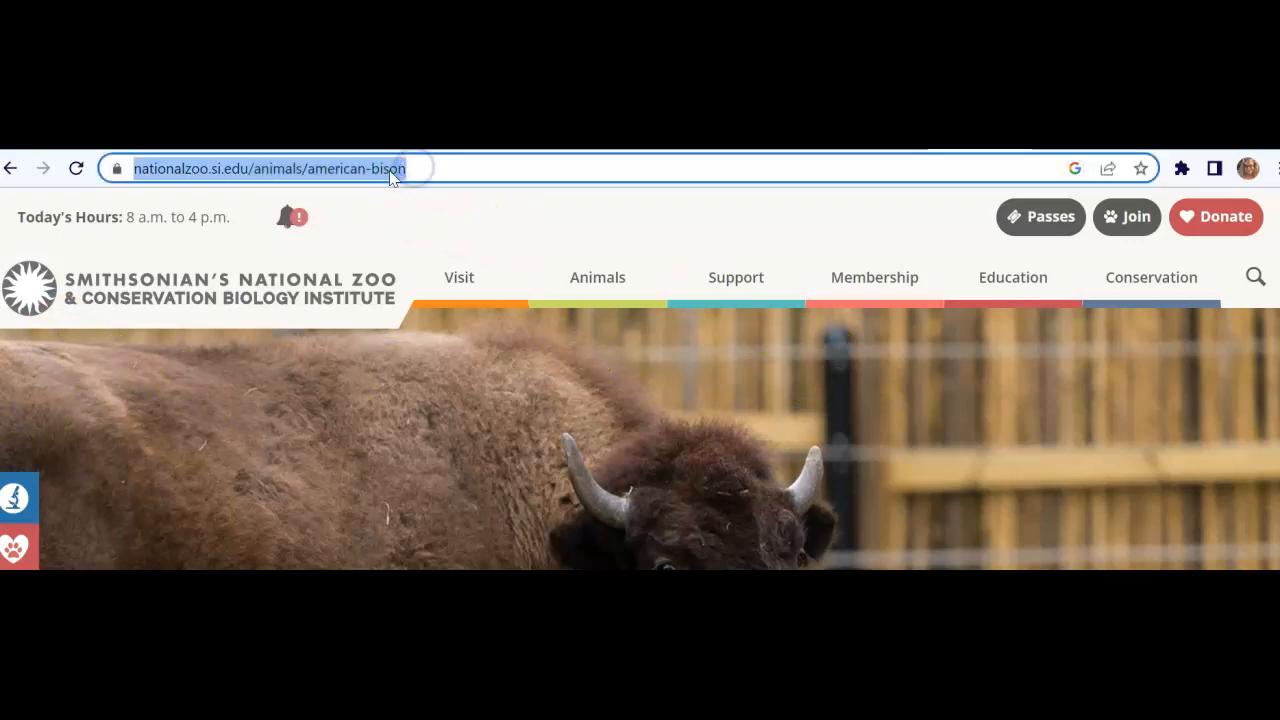
pyautogui.rightClick(390, 170)
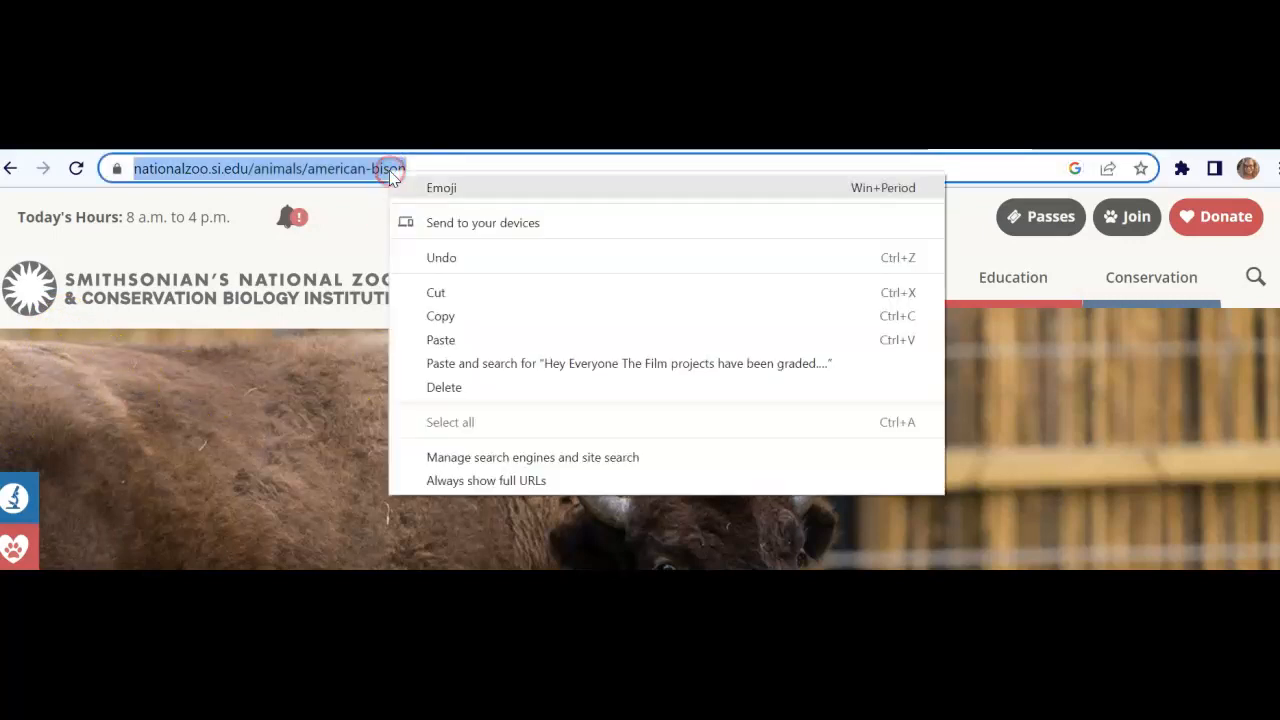
pyautogui.click(424, 312)
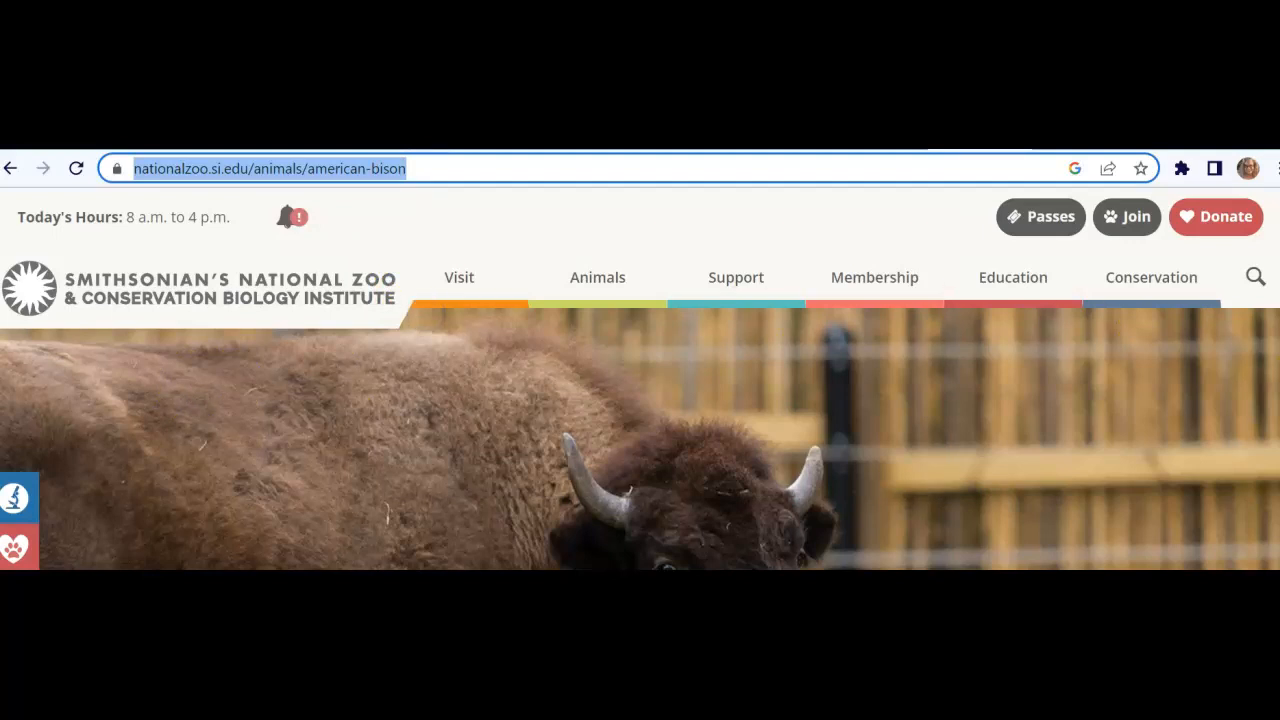
# - Examine the zoo's American bison page down to its footer for details needed in the citation
pyautogui.scroll(-5, 640, 384)
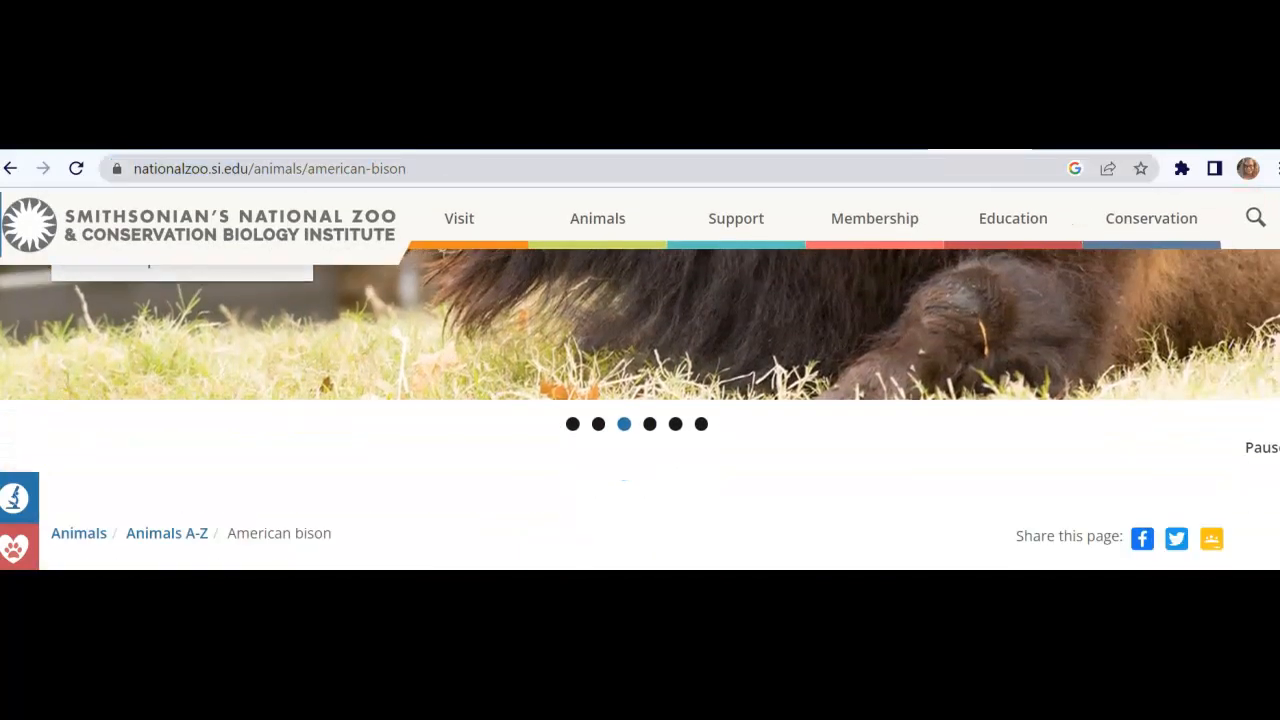
pyautogui.scroll(-1, 640, 400)
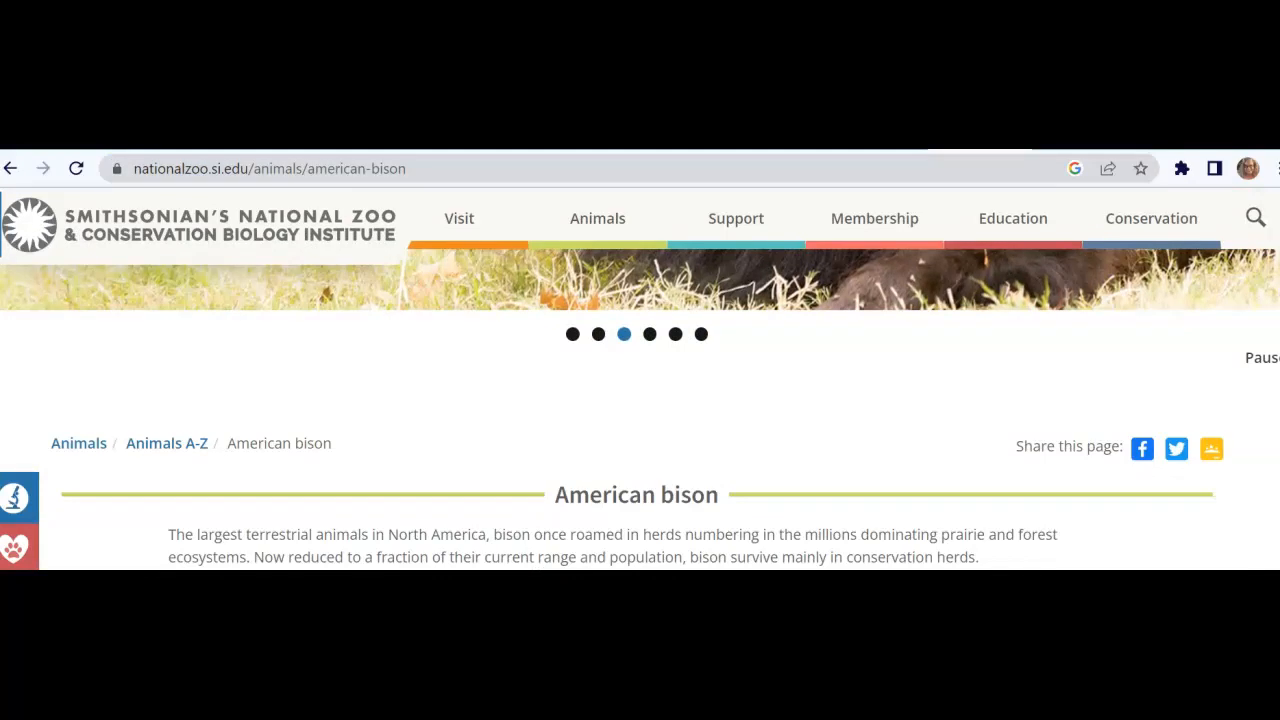
pyautogui.scroll(-3, 1276, 352)
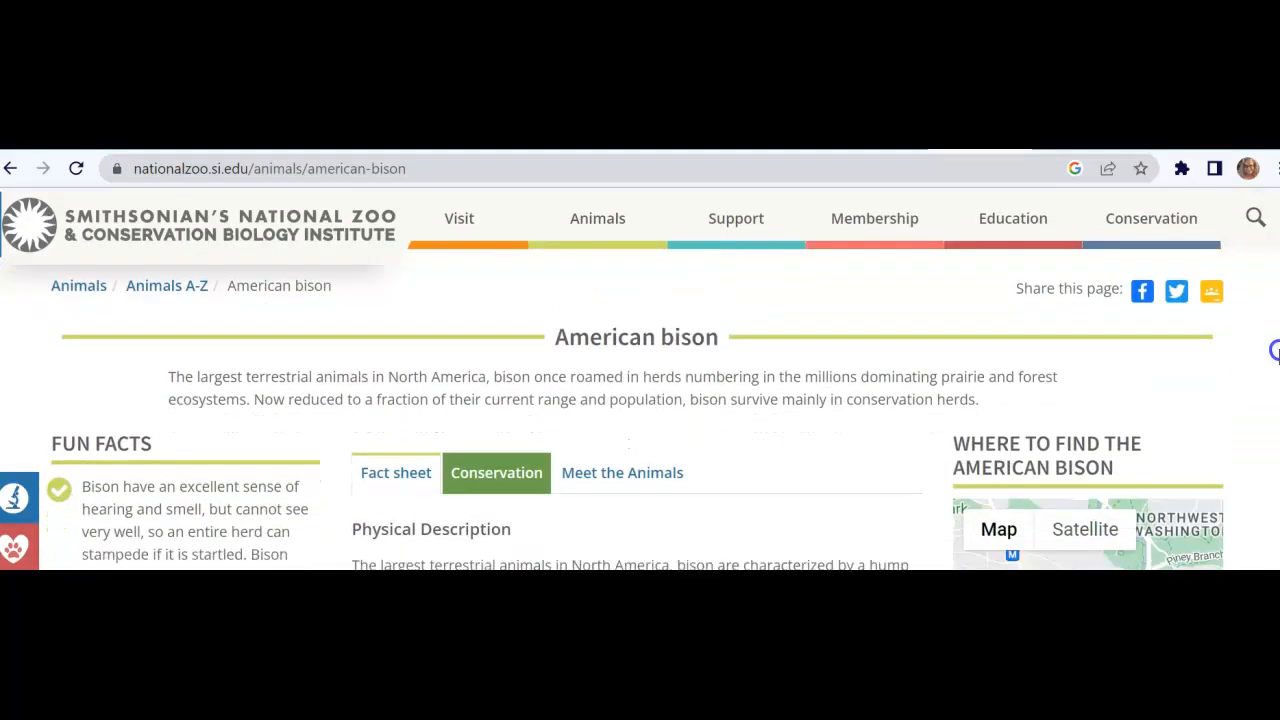
pyautogui.scroll(-8, 1276, 352)
pyautogui.scroll(-12, 640, 409)
pyautogui.scroll(-12, 640, 409)
pyautogui.scroll(-12, 640, 409)
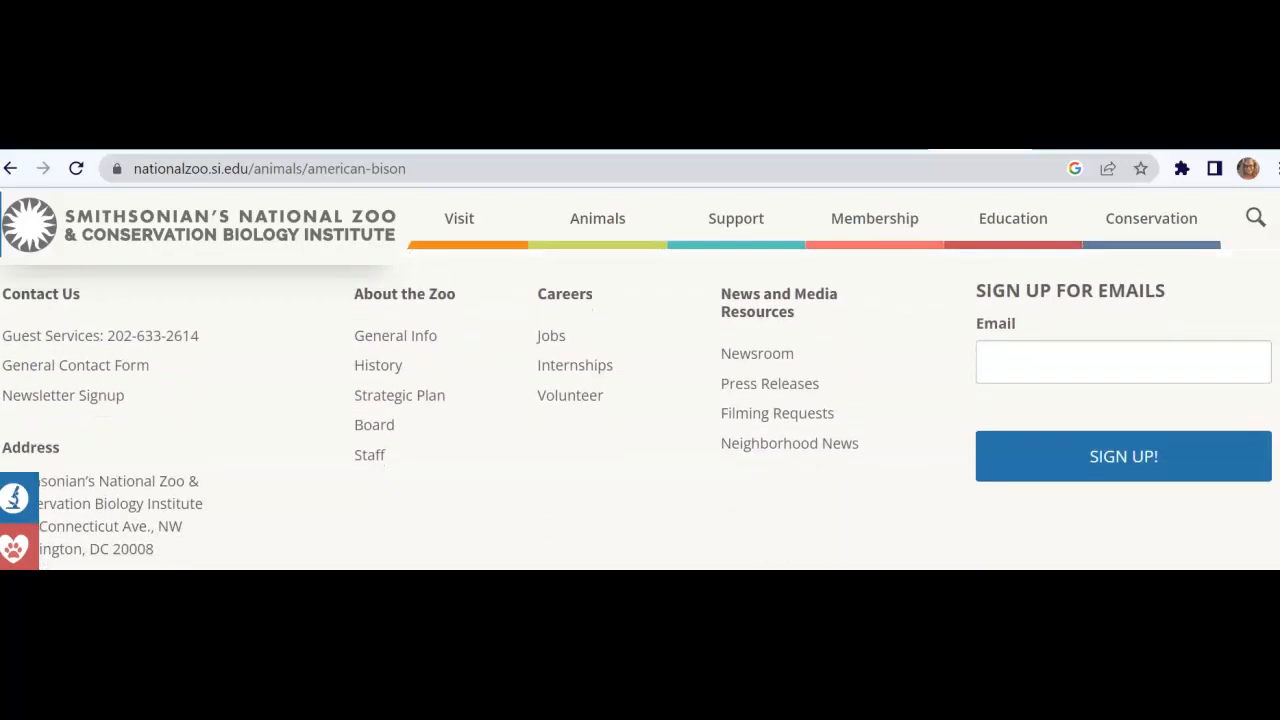
pyautogui.scroll(-1, 640, 409)
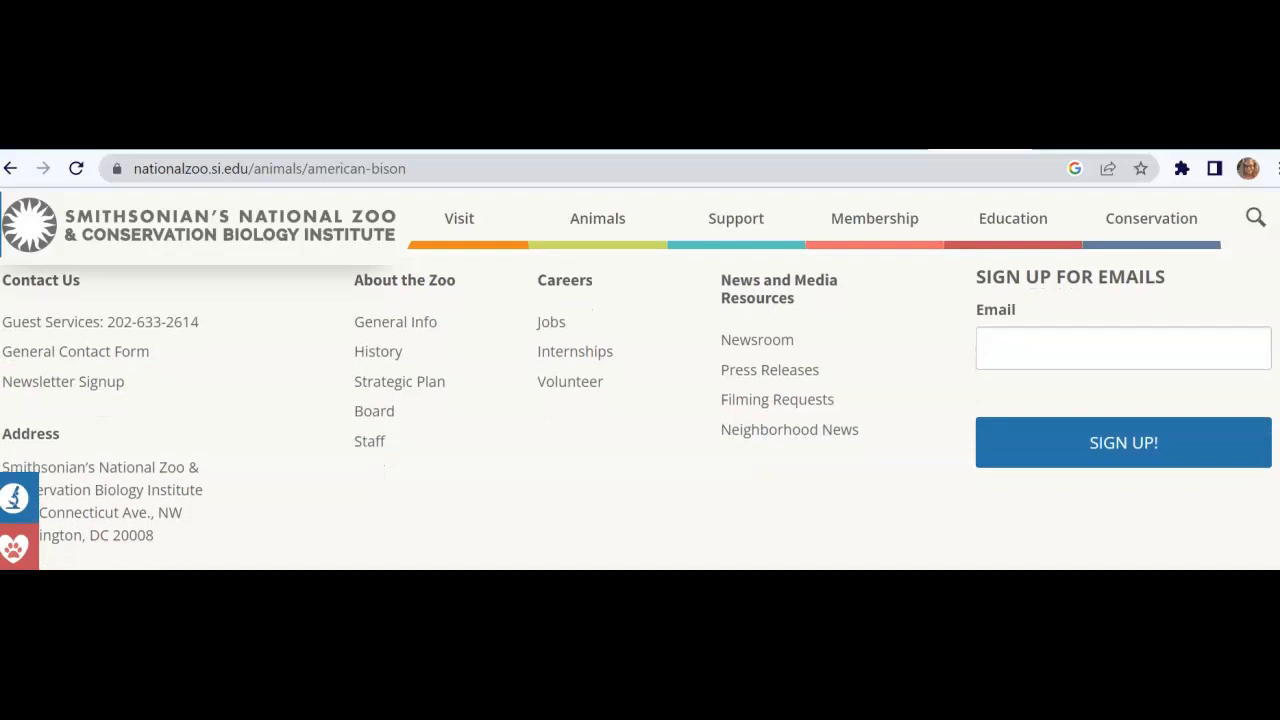
pyautogui.scroll(-1, 640, 409)
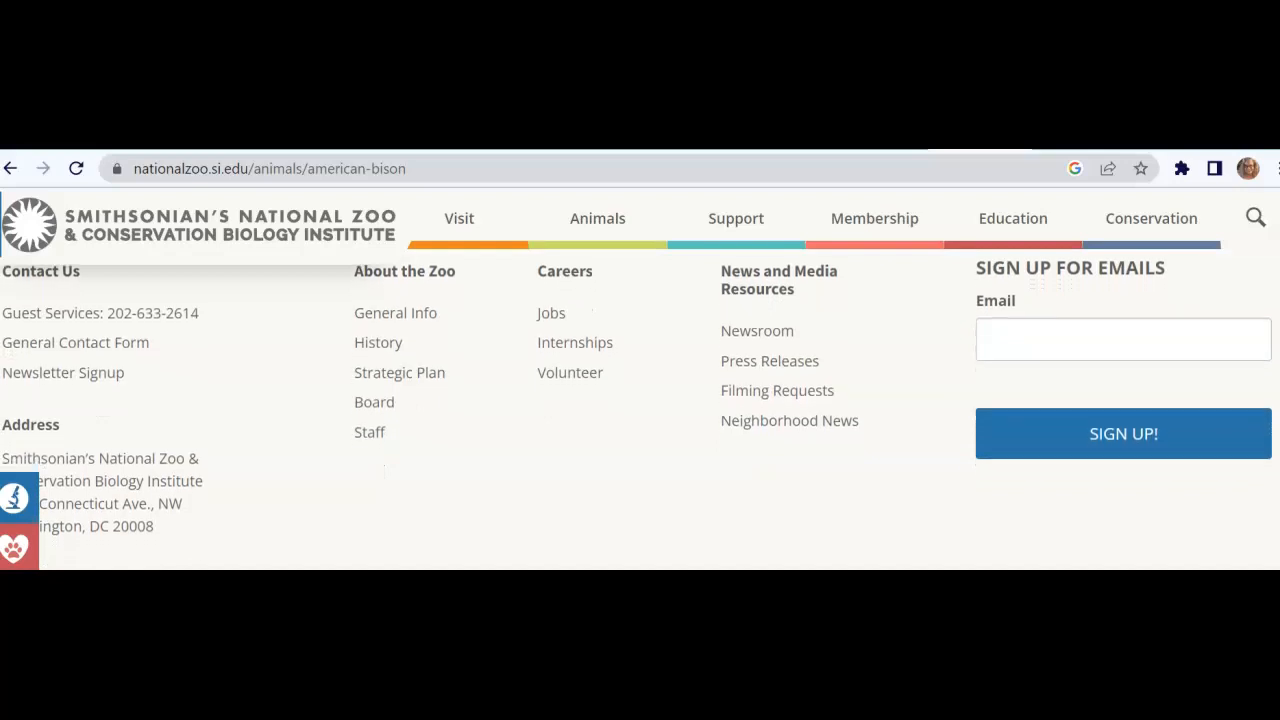
pyautogui.scroll(-1, 640, 409)
pyautogui.scroll(1, 640, 409)
pyautogui.scroll(8, 636, 417)
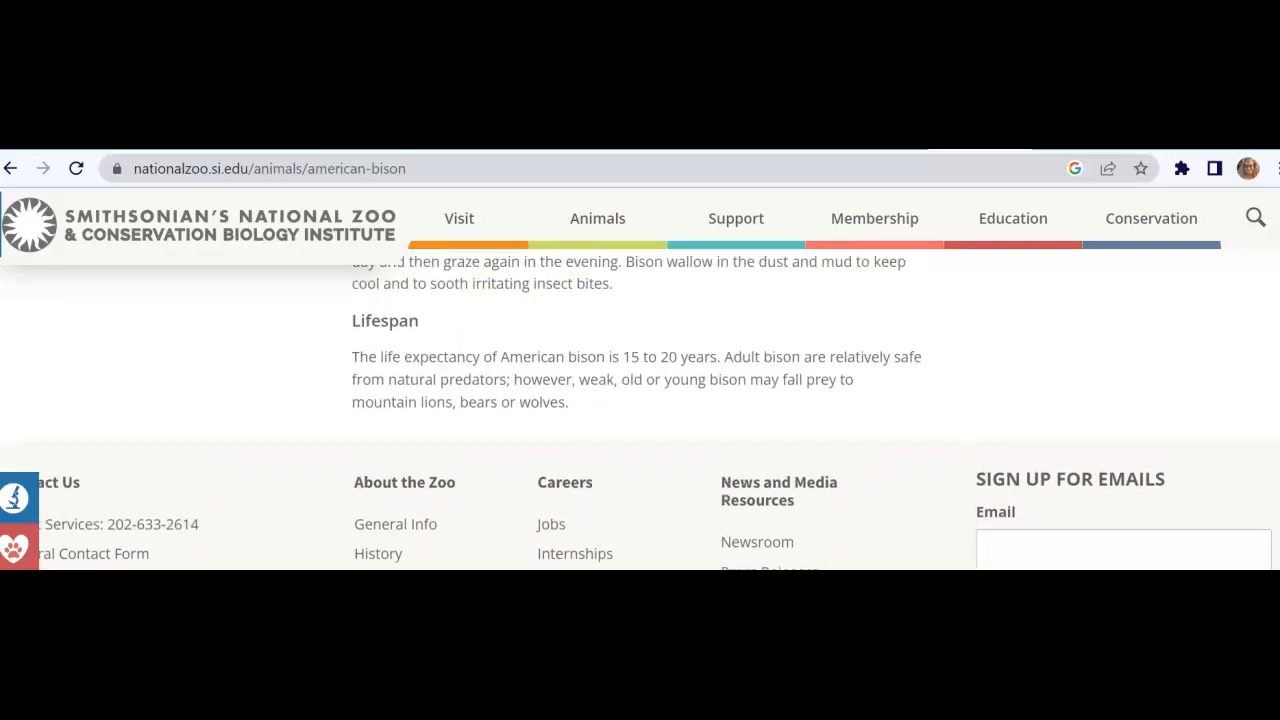
pyautogui.scroll(12, 640, 410)
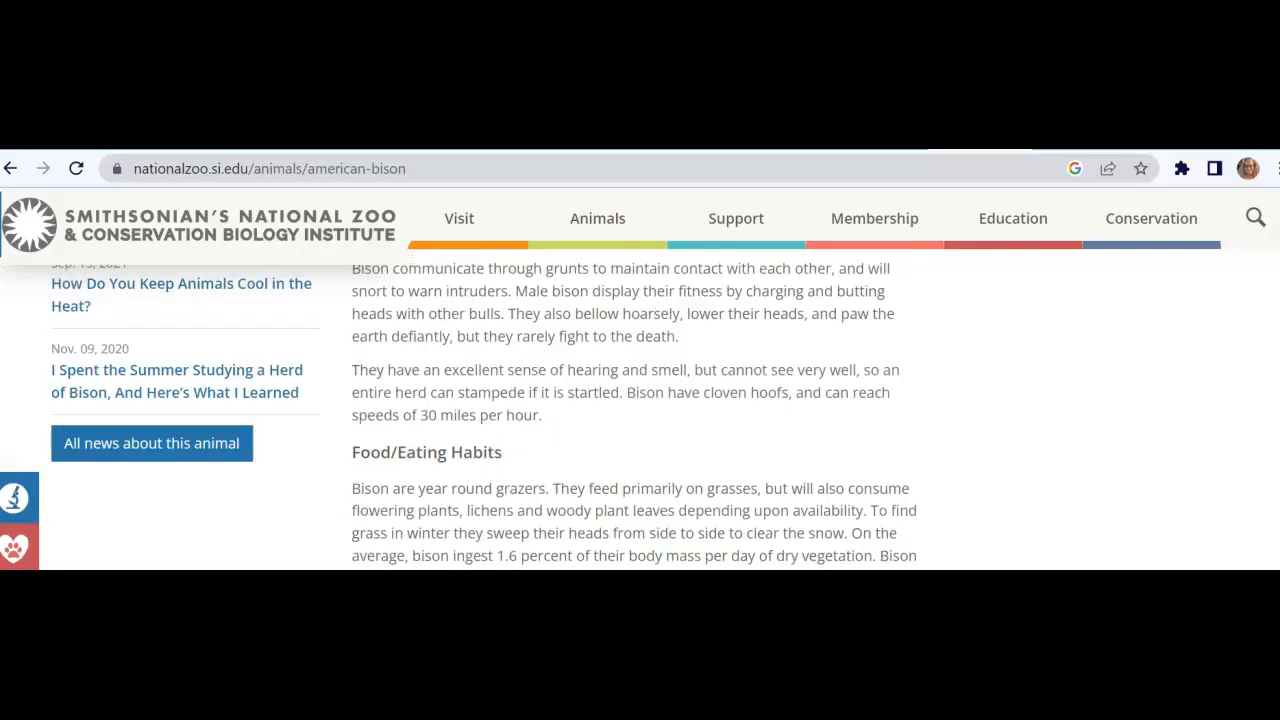
pyautogui.scroll(3, 640, 410)
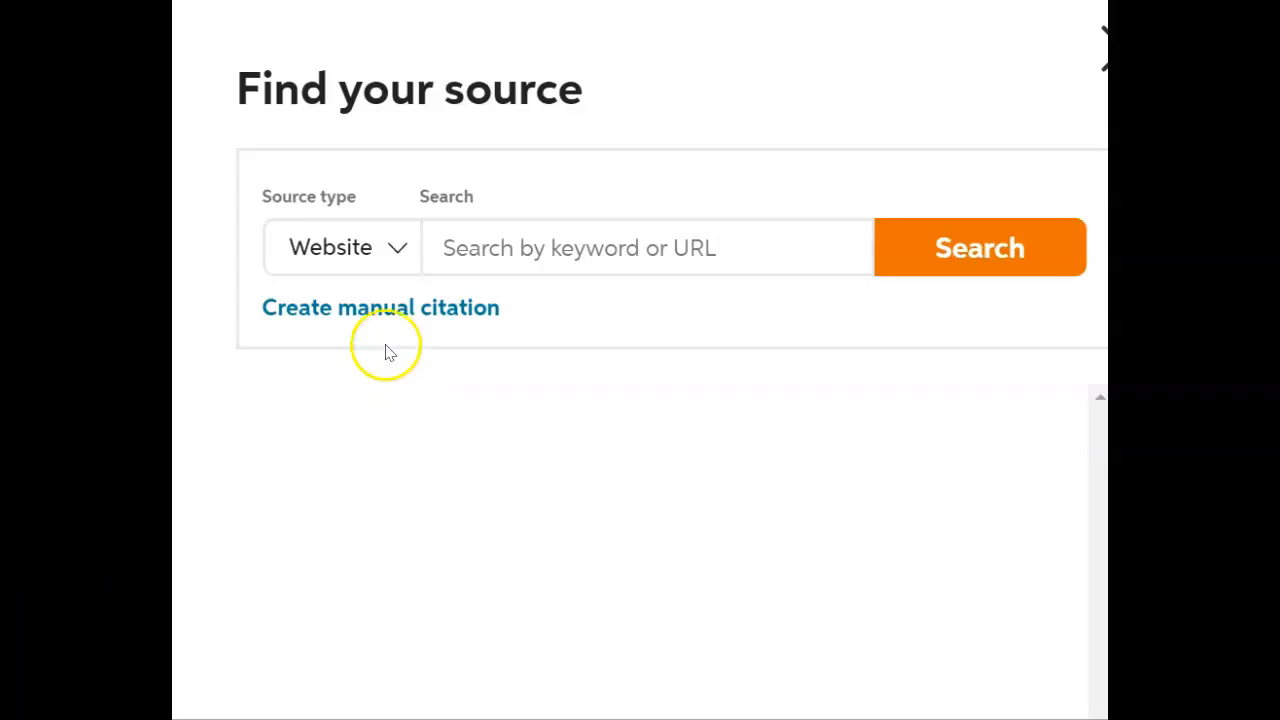
# - Search website sources for the copied nationalzoo.si.edu/animals/american-bison address and cite the American bison result
pyautogui.click(484, 246)
pyautogui.rightClick(484, 246)
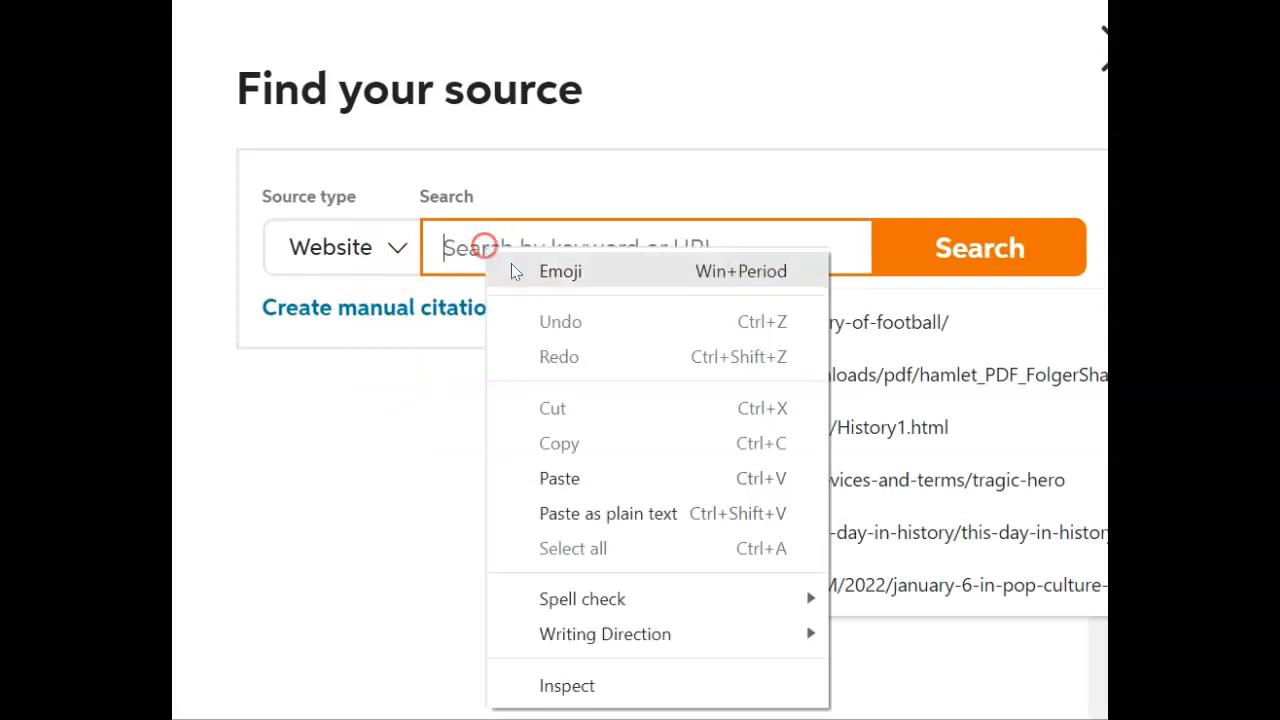
pyautogui.click(585, 482)
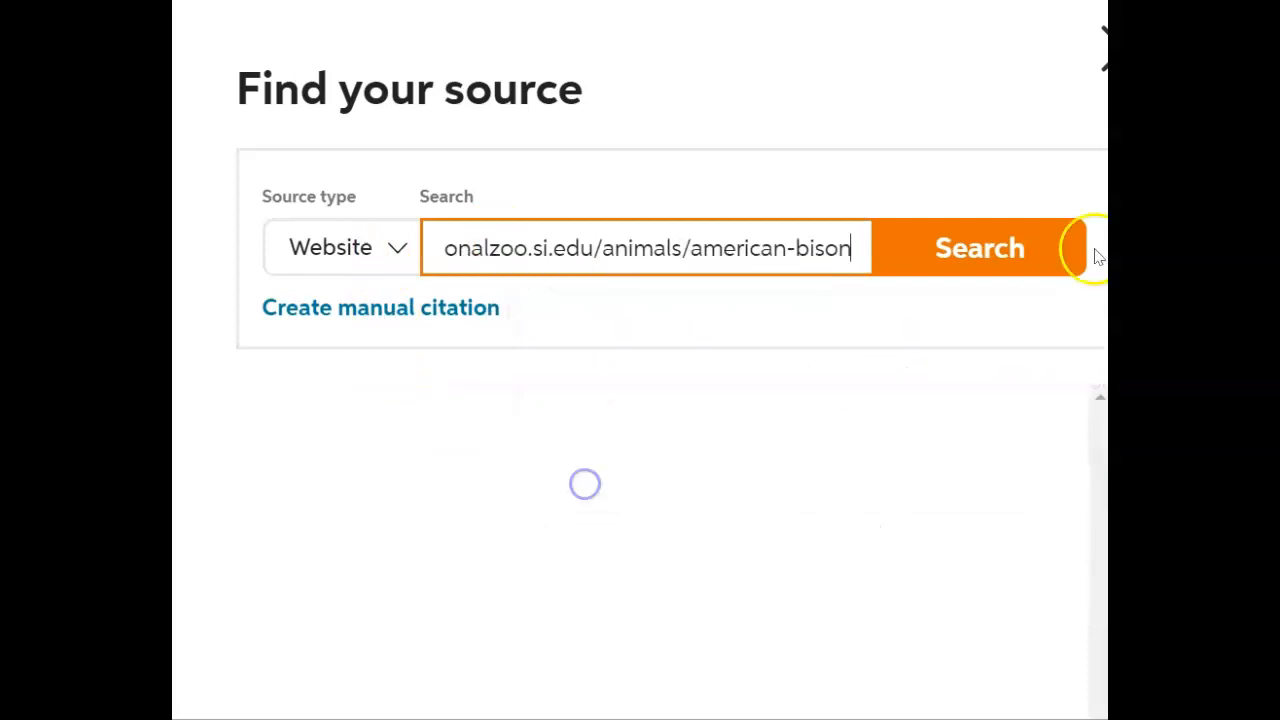
pyautogui.click(1012, 252)
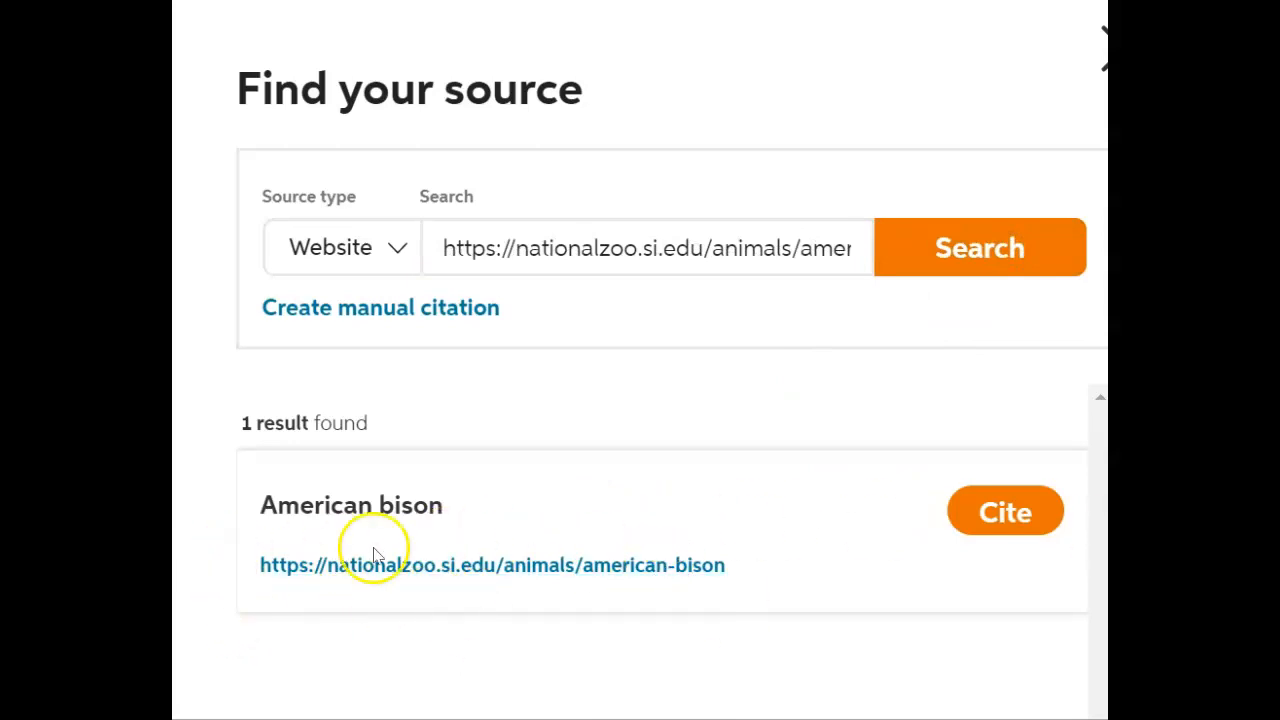
pyautogui.click(1006, 514)
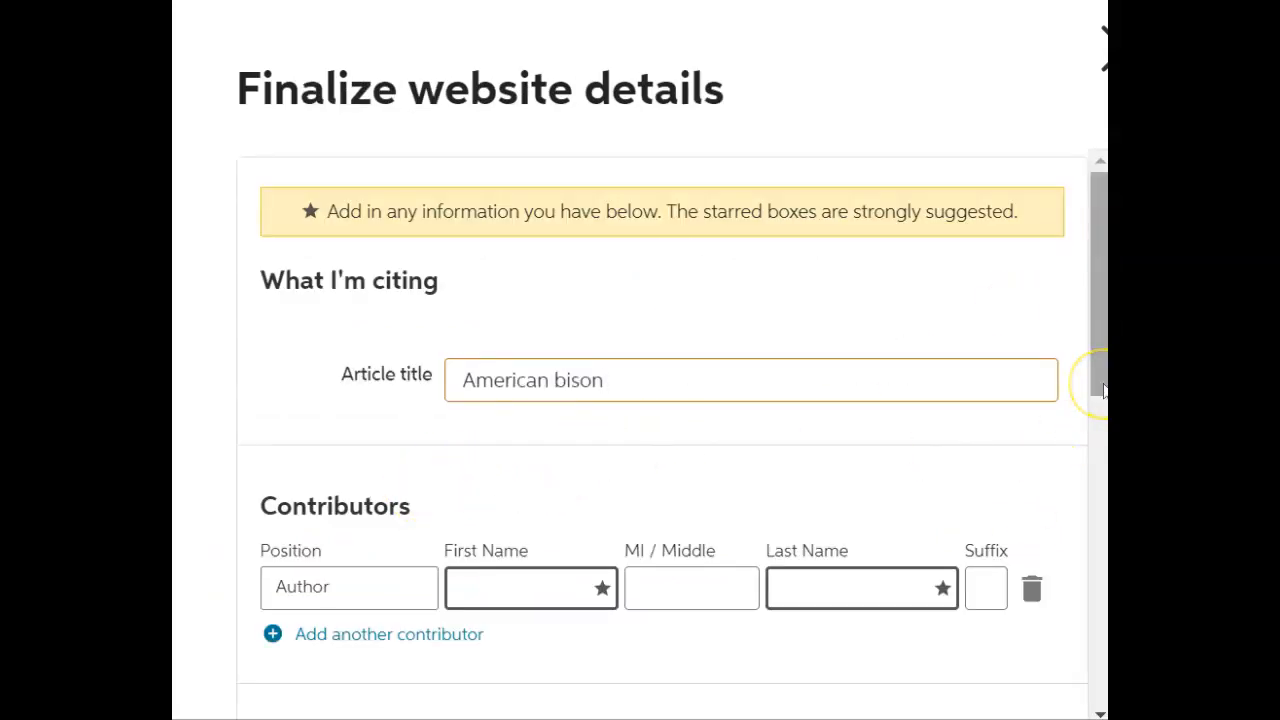
# - Capitalize the second word of the article title so it reads American Bison
pyautogui.click(567, 380)
pyautogui.press('BackSpace')
pyautogui.write('B')
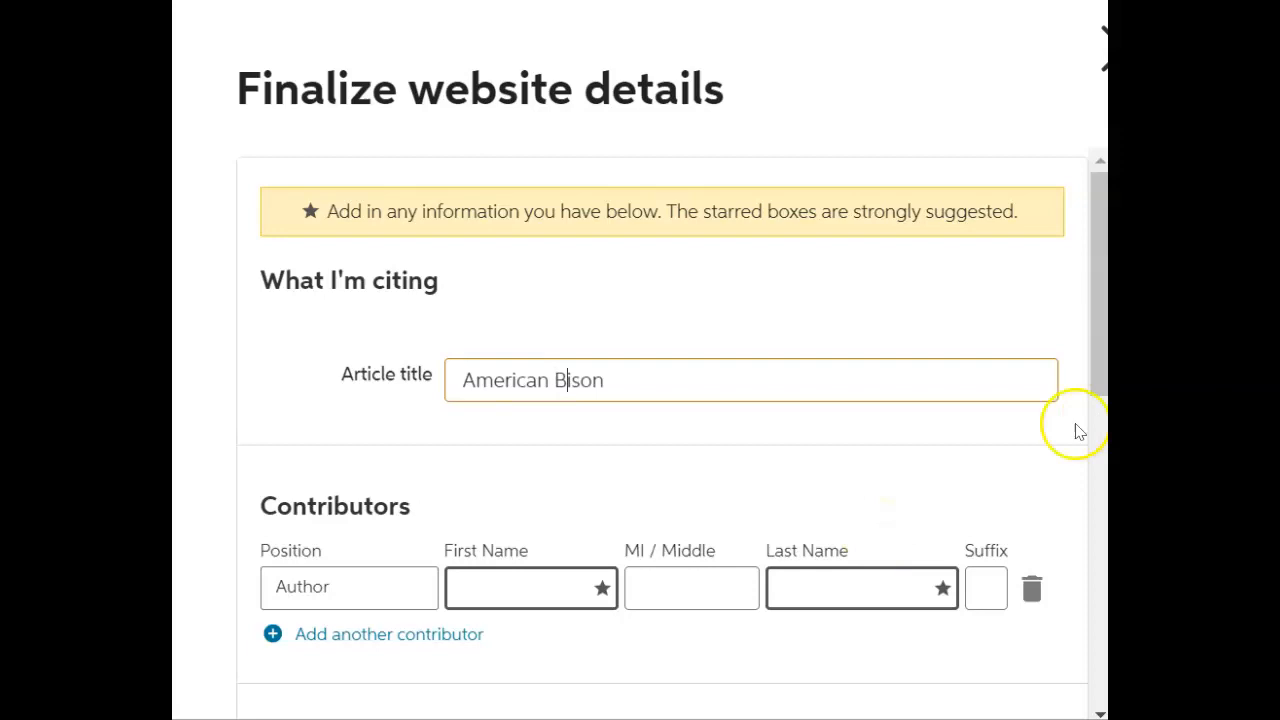
# - Change the contributor's position to Editor in the website details
pyautogui.scroll(-2, 1080, 349)
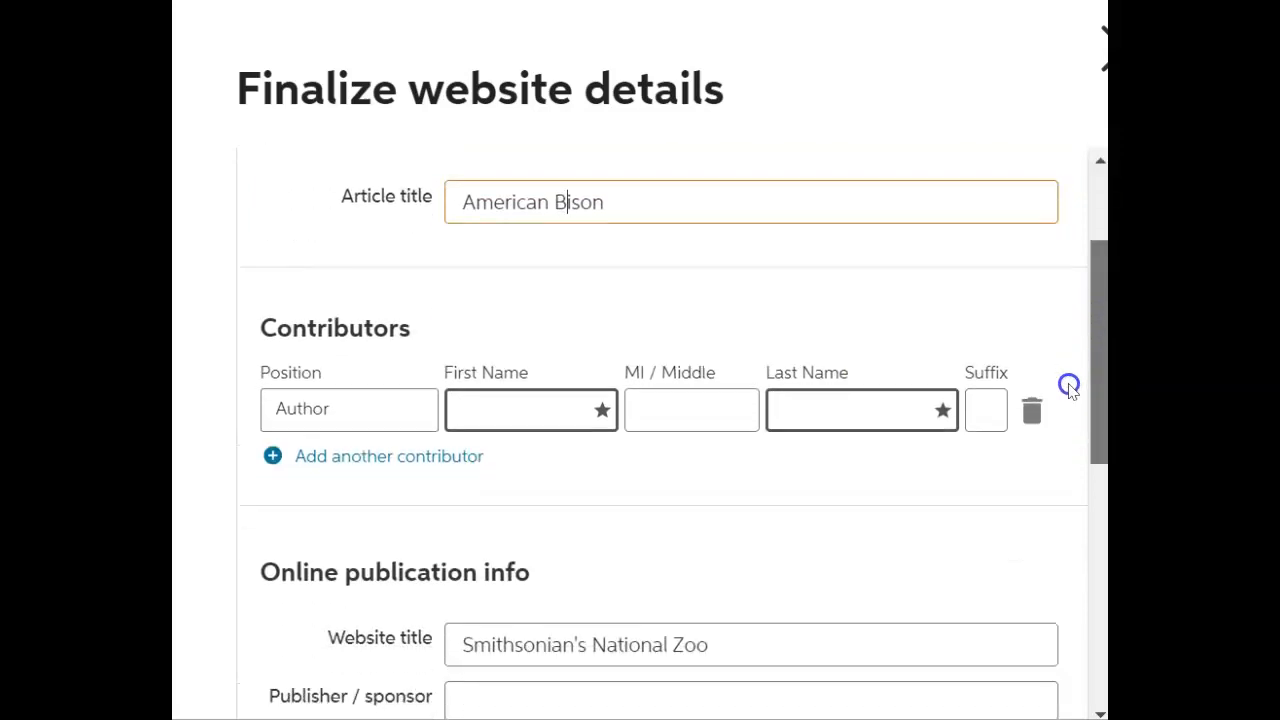
pyautogui.moveTo(1088, 351)
pyautogui.mouseDown()
pyautogui.moveTo(1031, 569)
pyautogui.moveTo(1084, 490)
pyautogui.moveTo(1084, 368)
pyautogui.mouseUp()
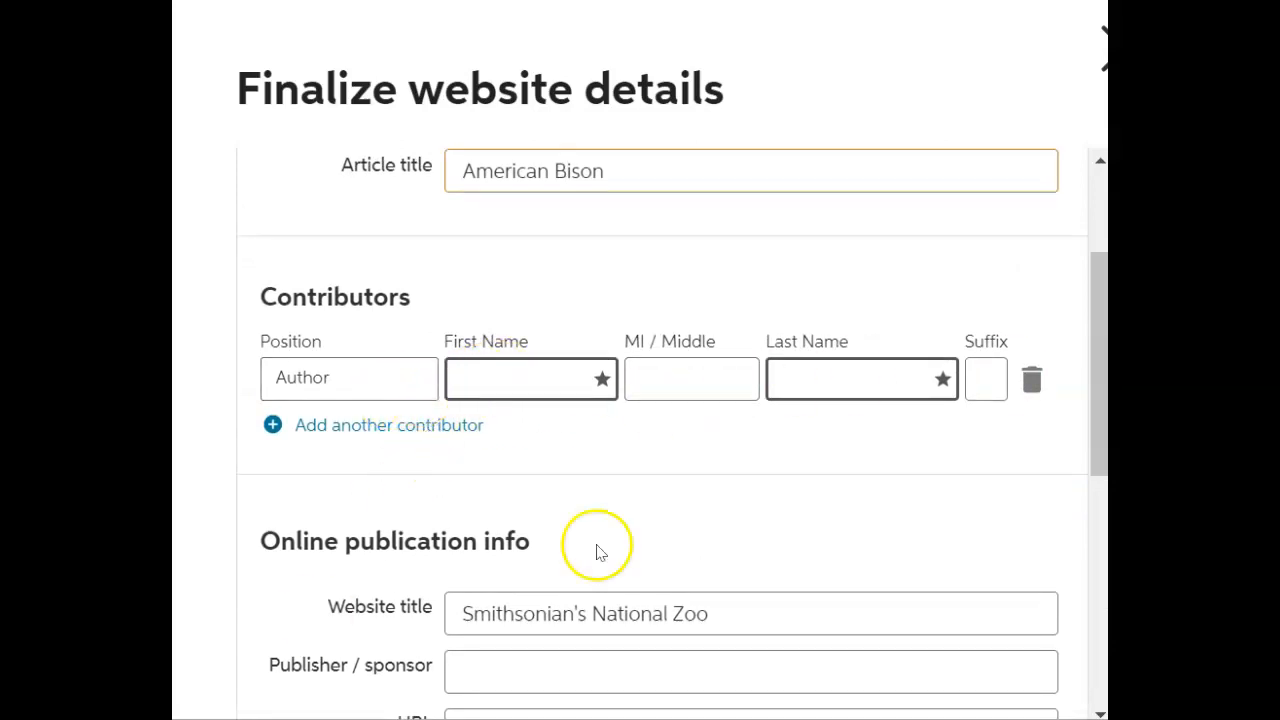
pyautogui.click(374, 386)
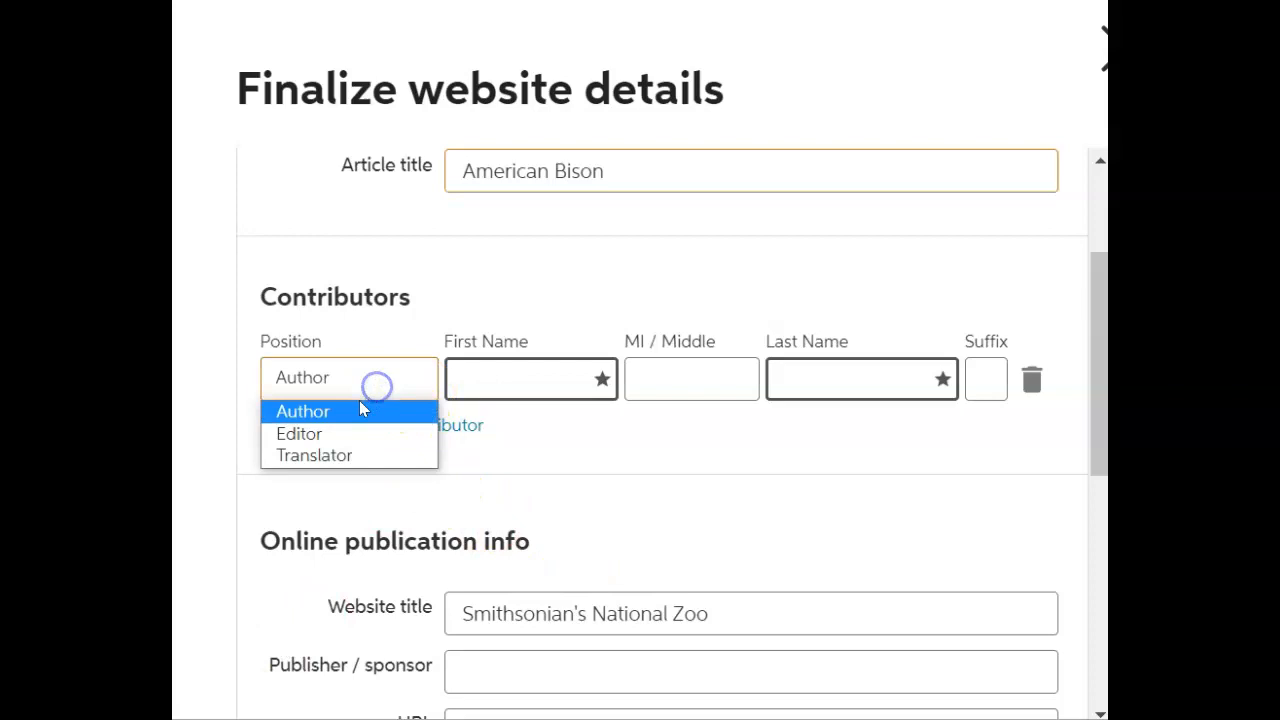
pyautogui.click(300, 434)
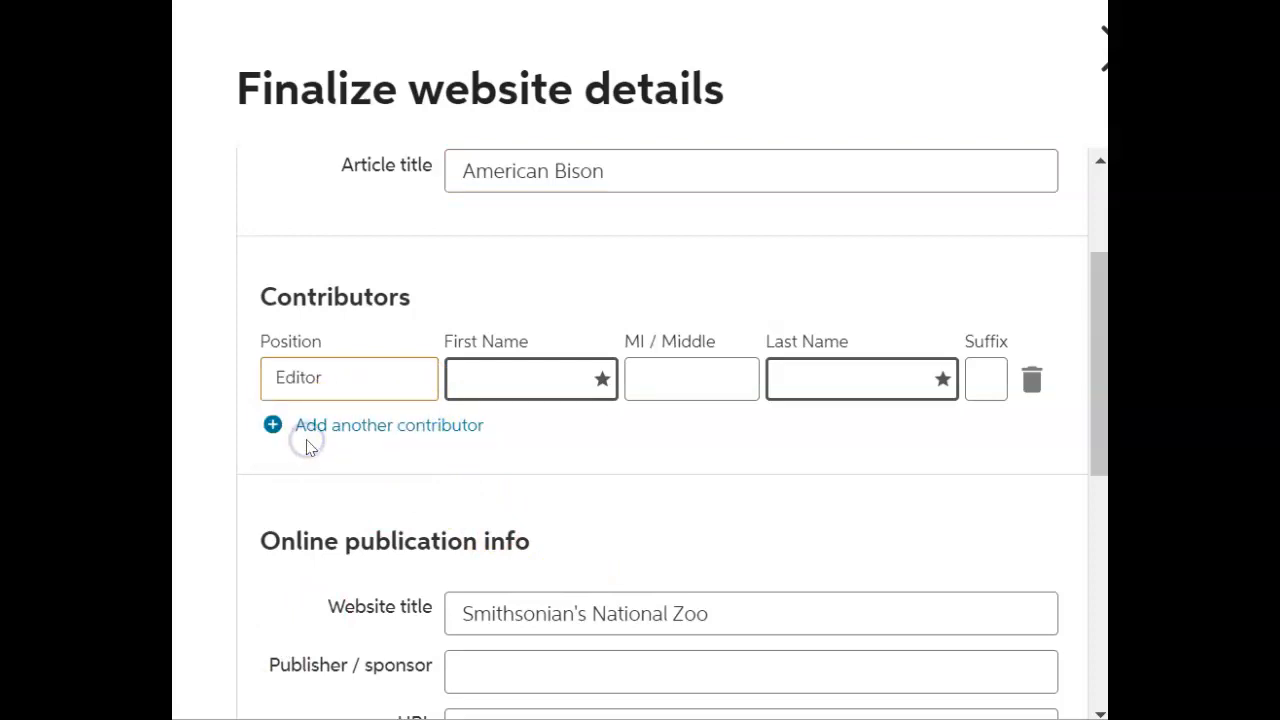
# - Complete the American Bison website citation and ignore its missing-info notice in the citation list
pyautogui.moveTo(1104, 340); pyautogui.dragTo(1077, 528)
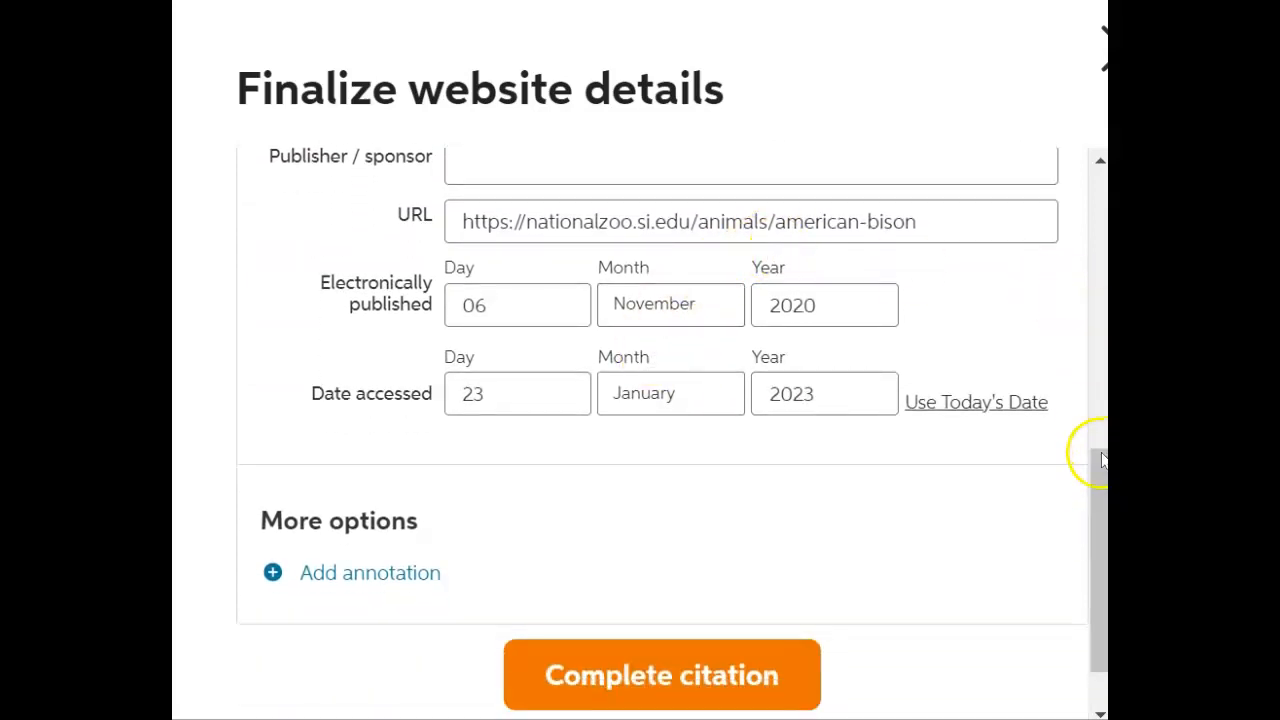
pyautogui.moveTo(1103, 460); pyautogui.dragTo(1095, 506)
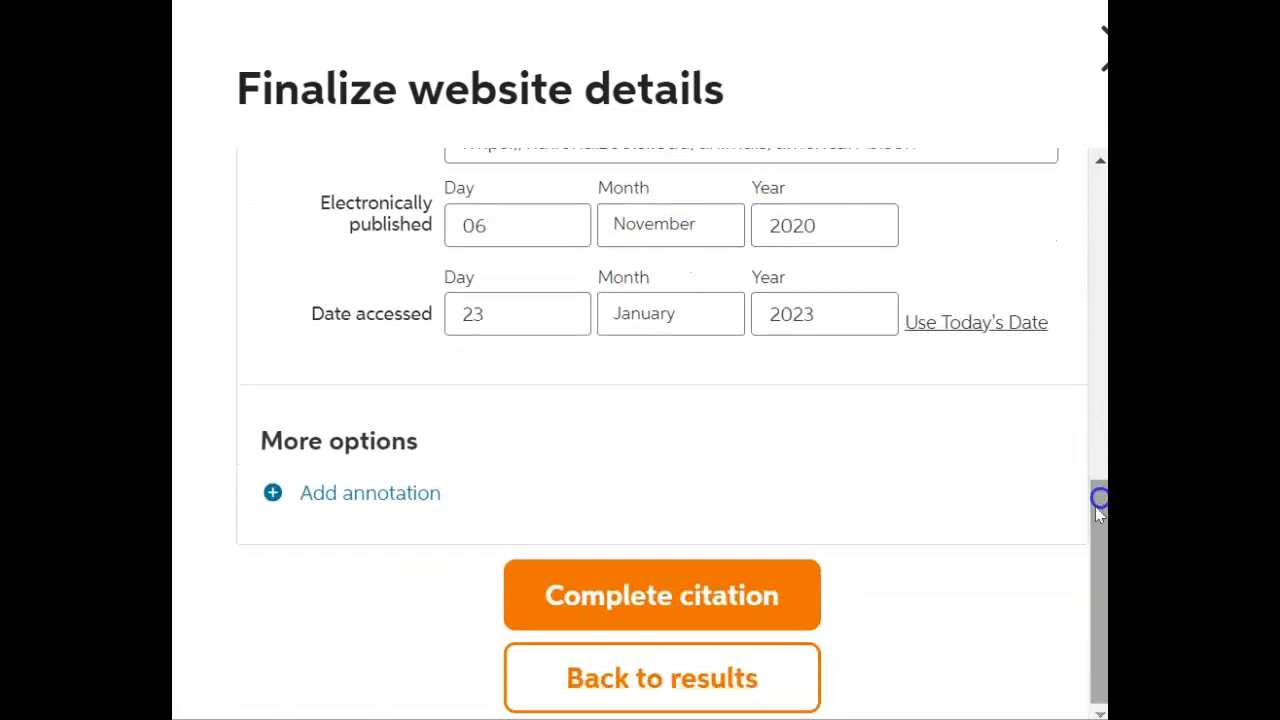
pyautogui.click(671, 600)
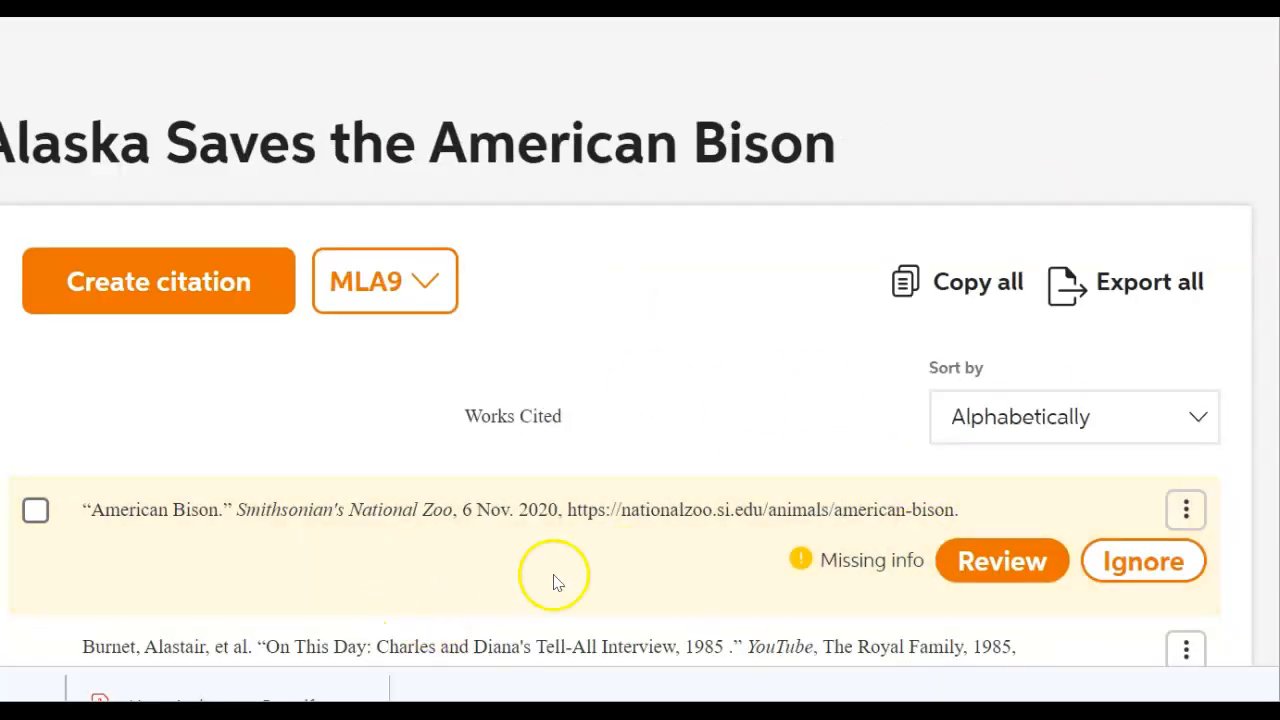
pyautogui.click(1157, 565)
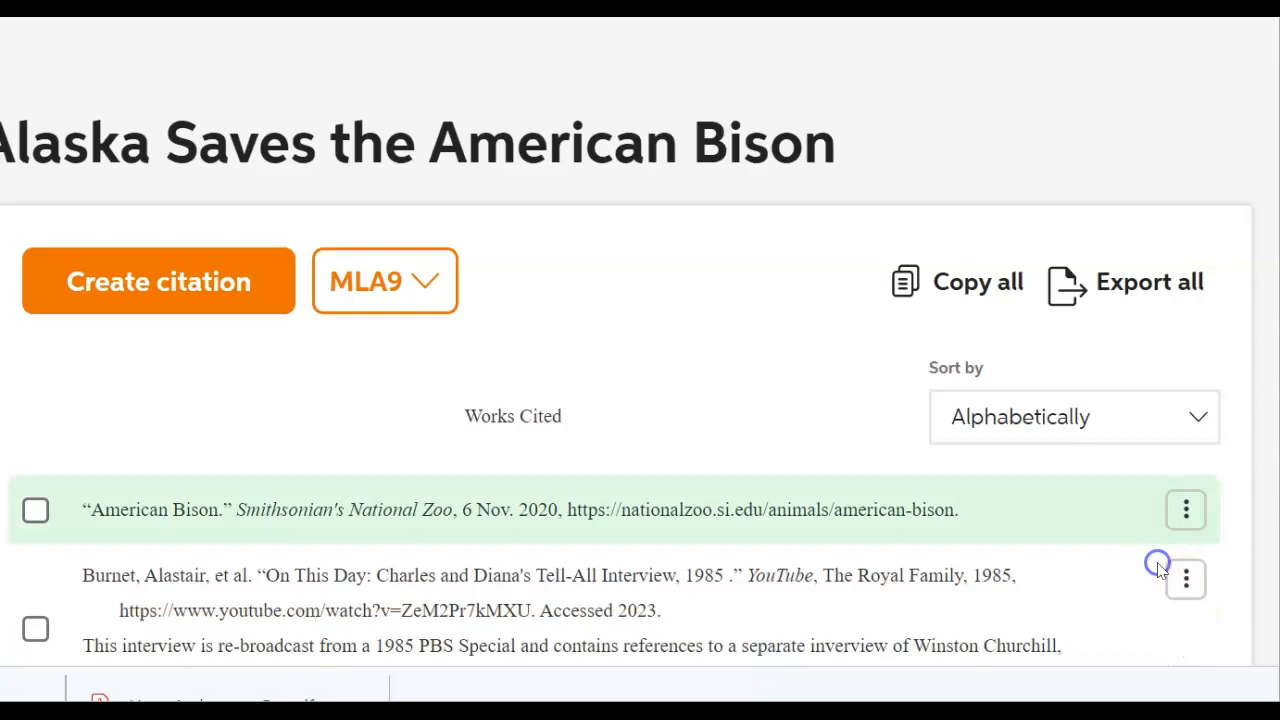
# - Export the entire citation list to Google Docs, connecting the Google Drive account for the export
pyautogui.scroll(-3, 640, 400)
pyautogui.scroll(-1, 640, 400)
pyautogui.scroll(2, 640, 400)
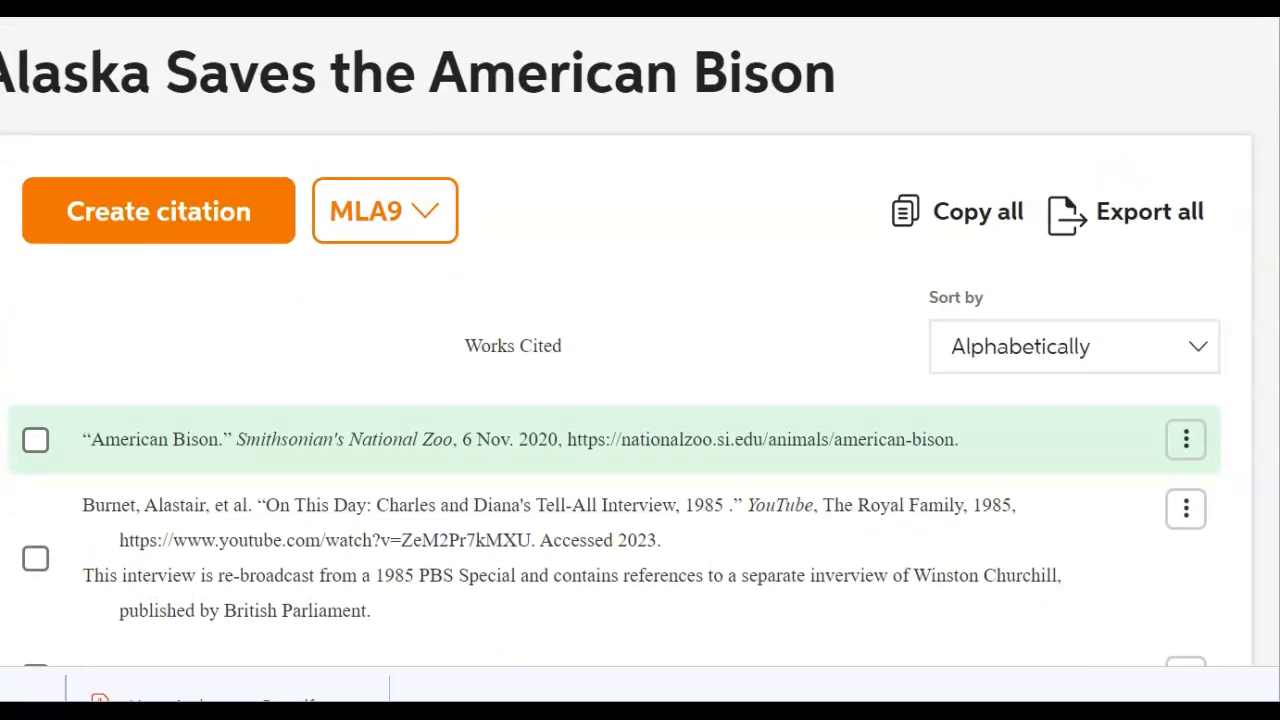
pyautogui.scroll(-2, 640, 400)
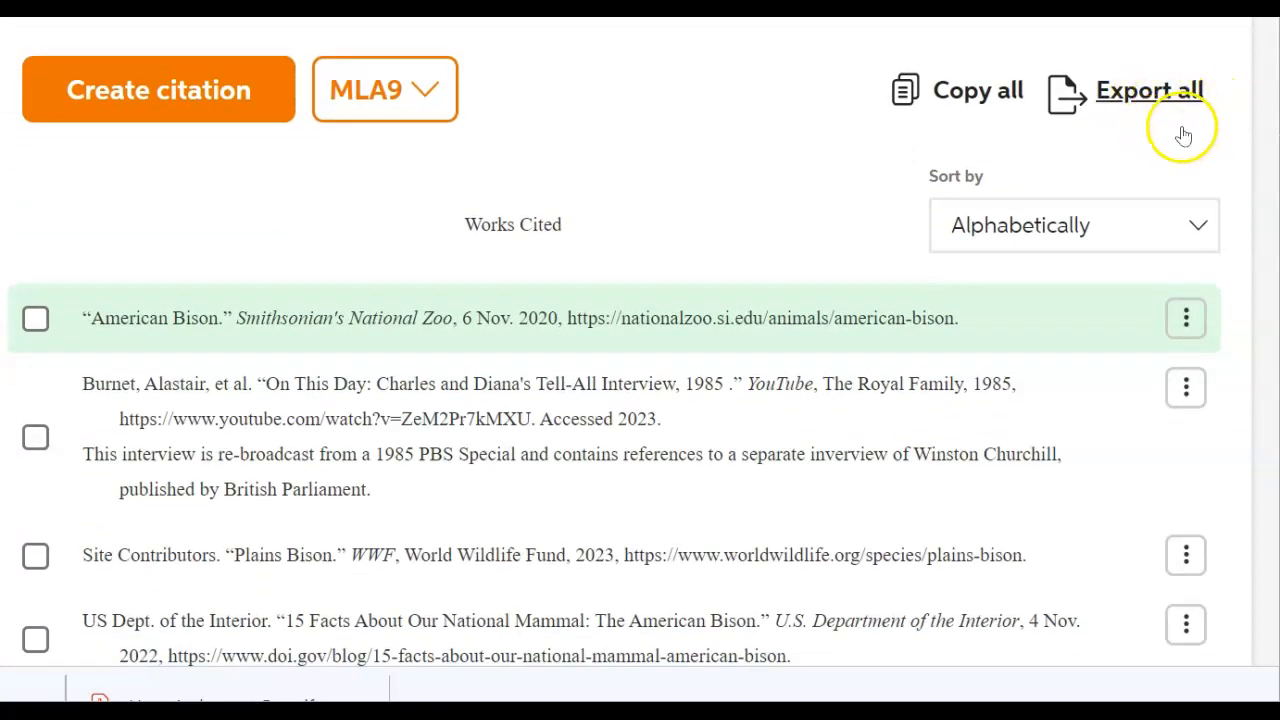
pyautogui.click(1124, 96)
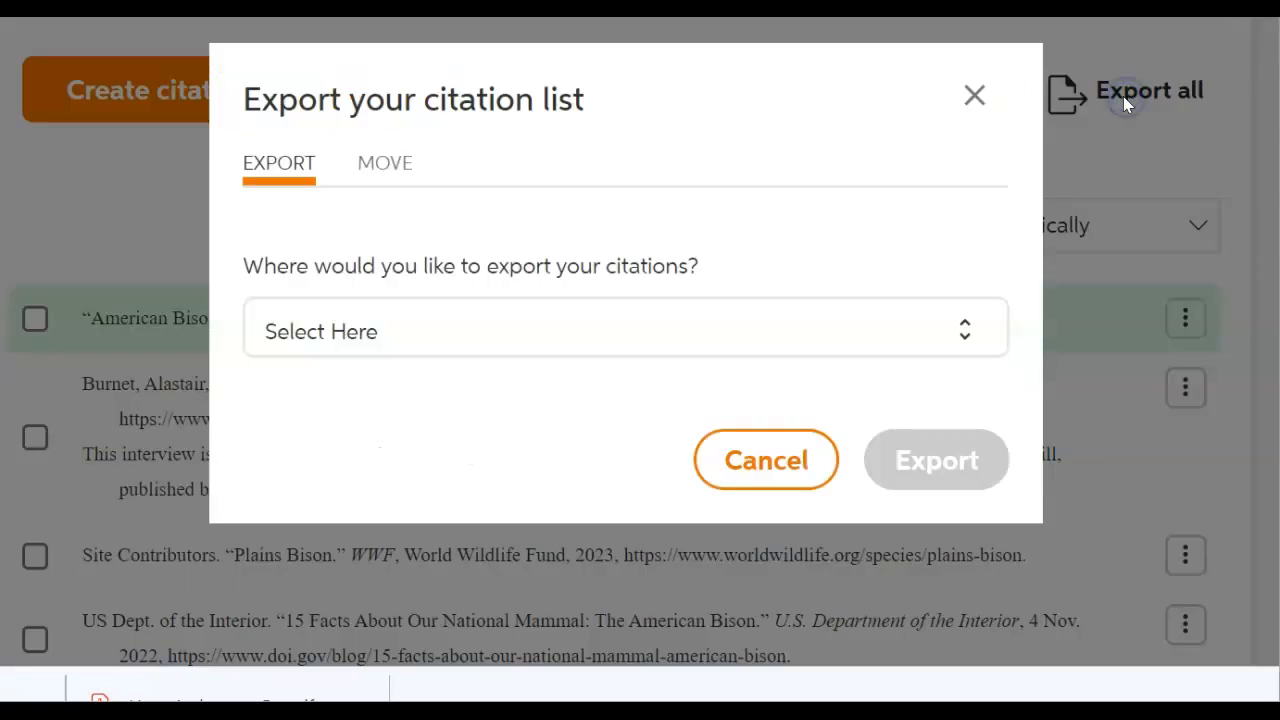
pyautogui.click(975, 328)
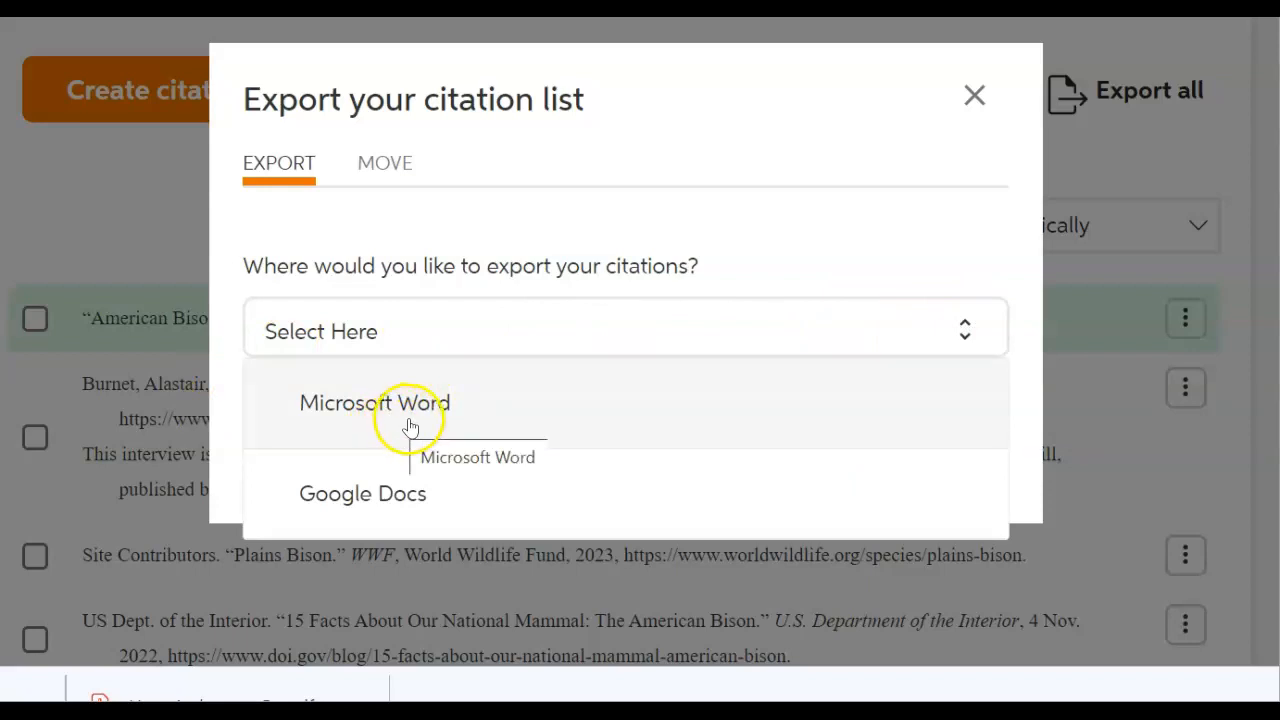
pyautogui.click(426, 514)
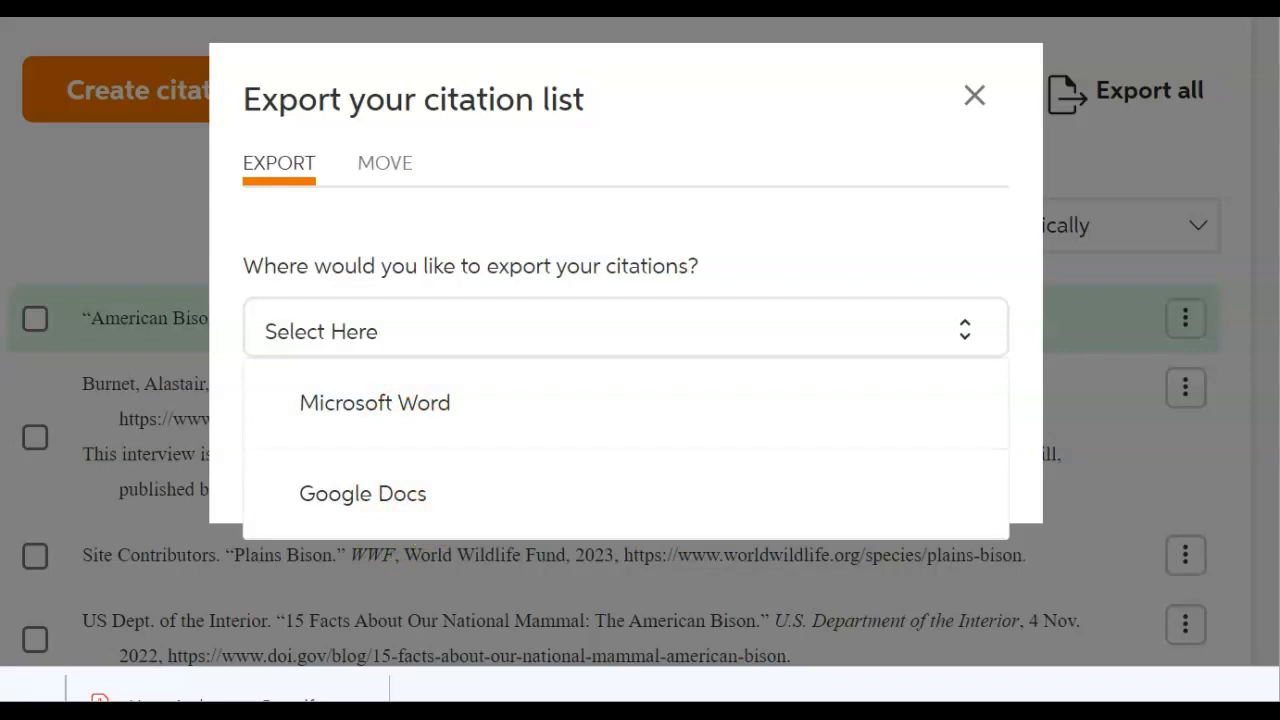
pyautogui.click(410, 426)
pyautogui.click(386, 508)
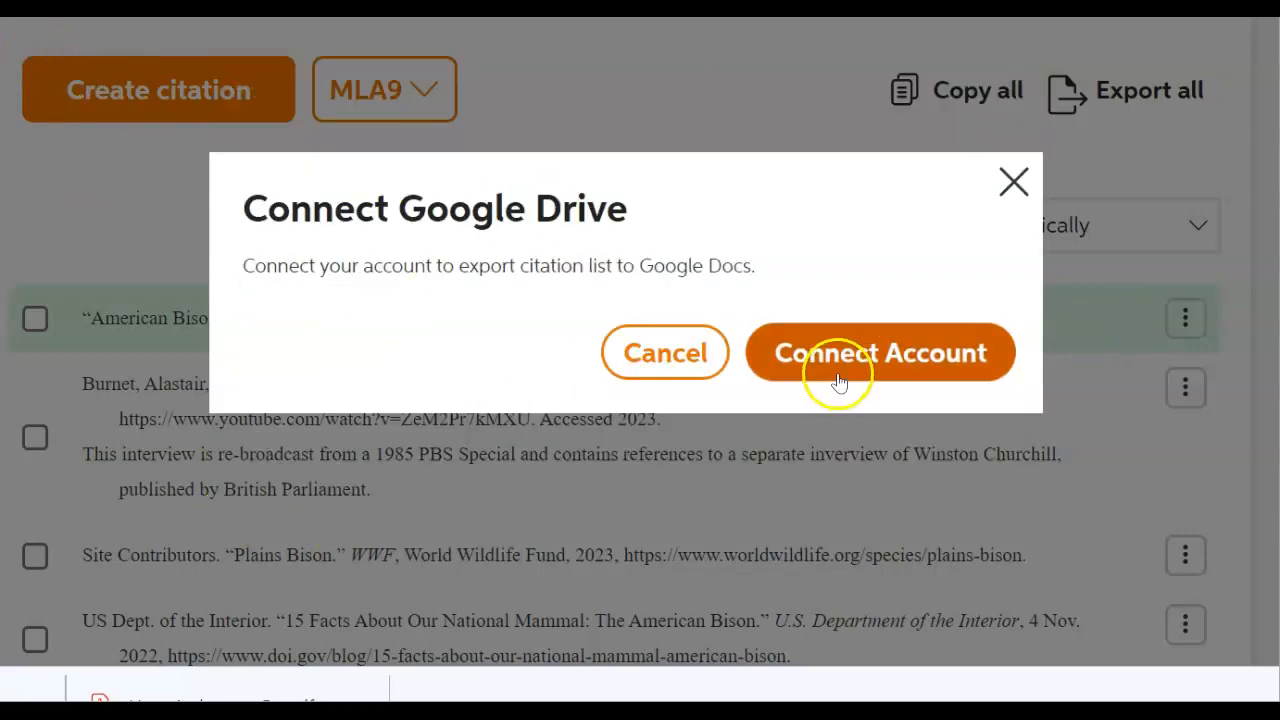
pyautogui.click(927, 388)
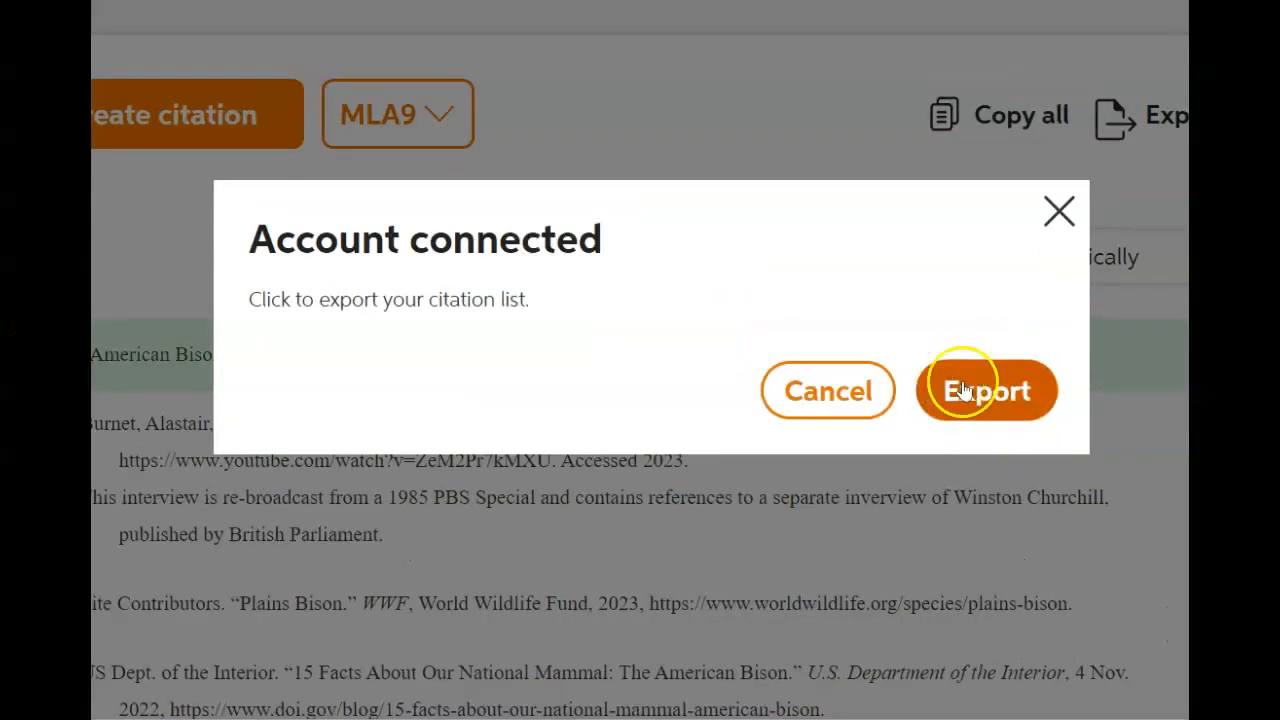
pyautogui.click(945, 354)
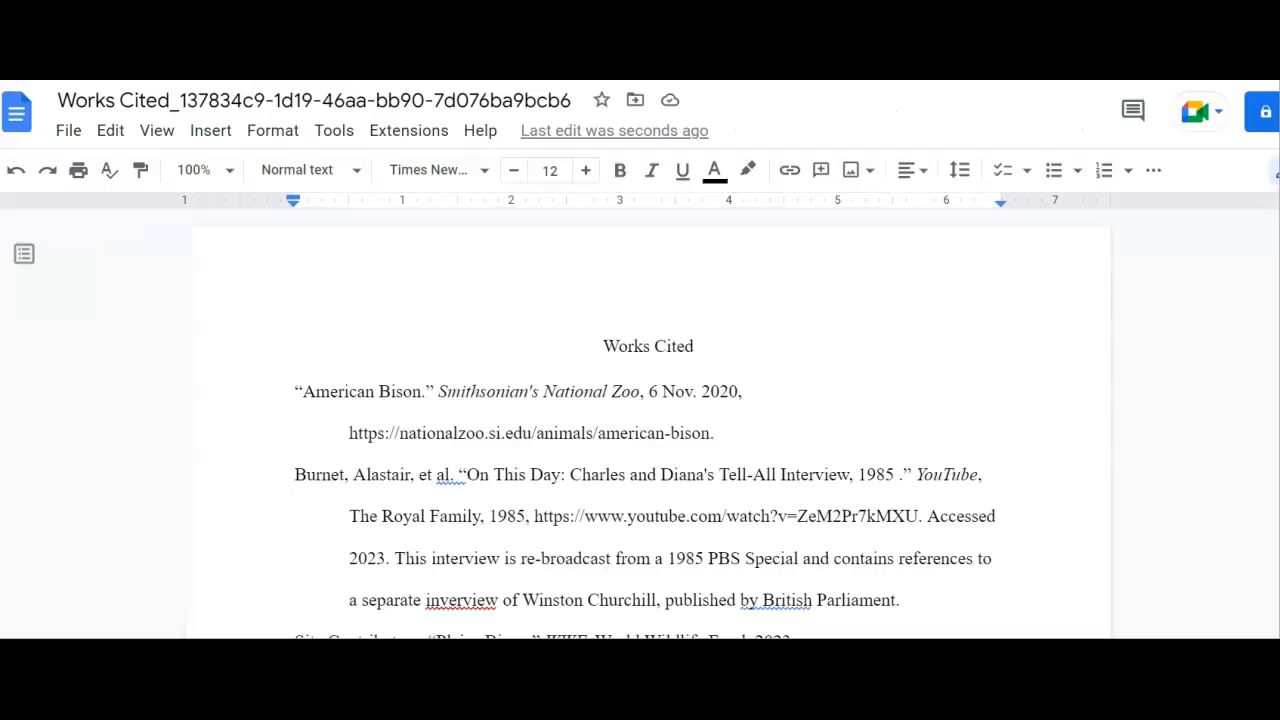
# - Examine the exported Works Cited document in Google Docs, including its entries and the available file options
pyautogui.click(851, 333)
pyautogui.moveTo(590, 338); pyautogui.dragTo(853, 610)
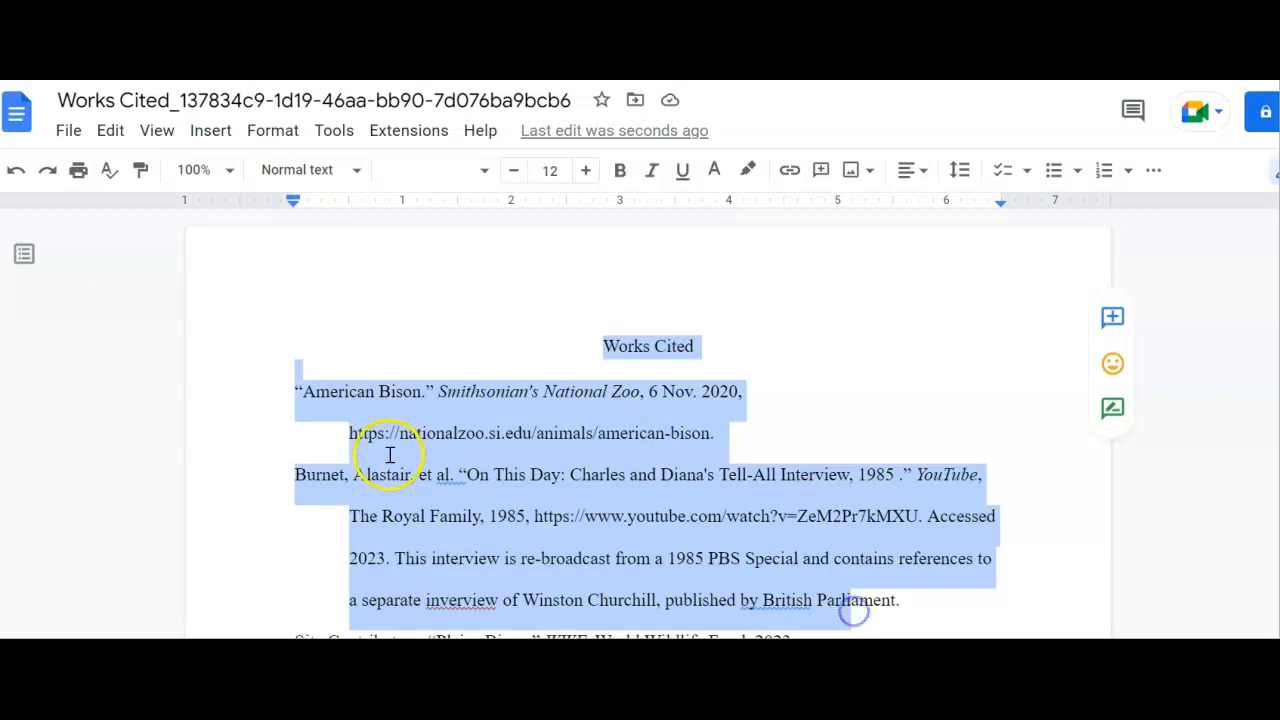
pyautogui.click(274, 400)
pyautogui.click(669, 277)
pyautogui.click(603, 337)
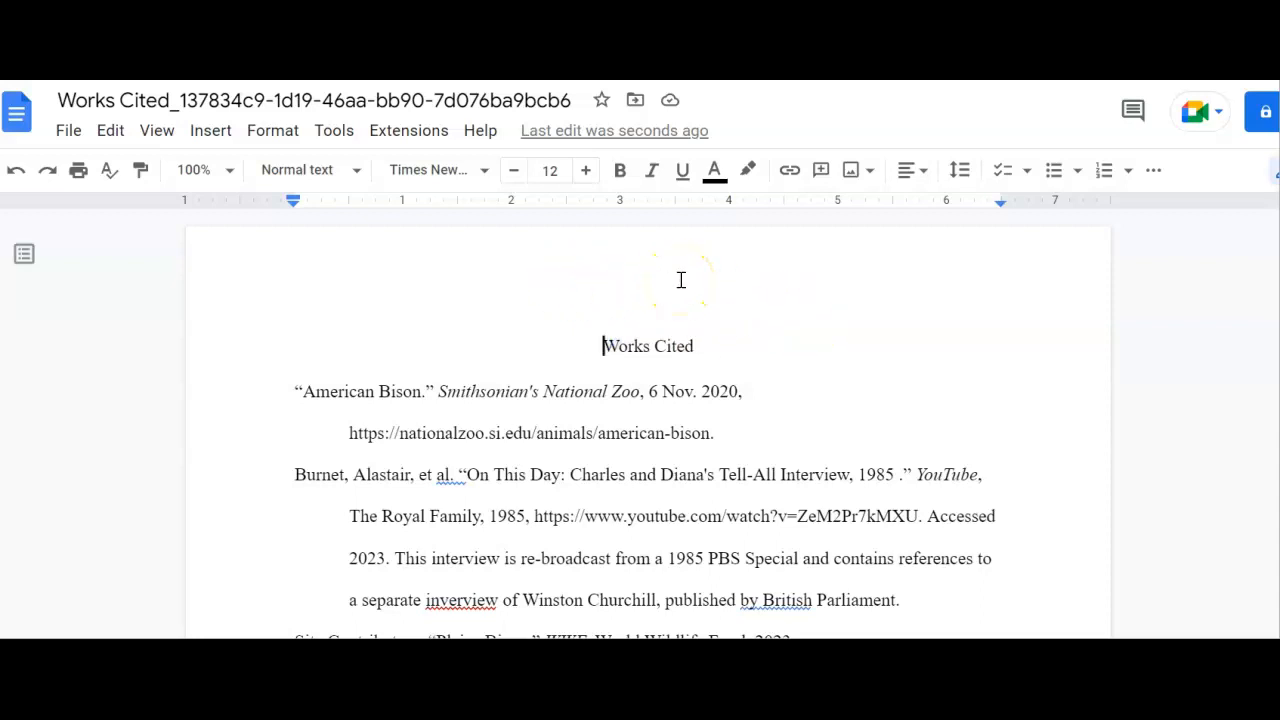
pyautogui.click(68, 134)
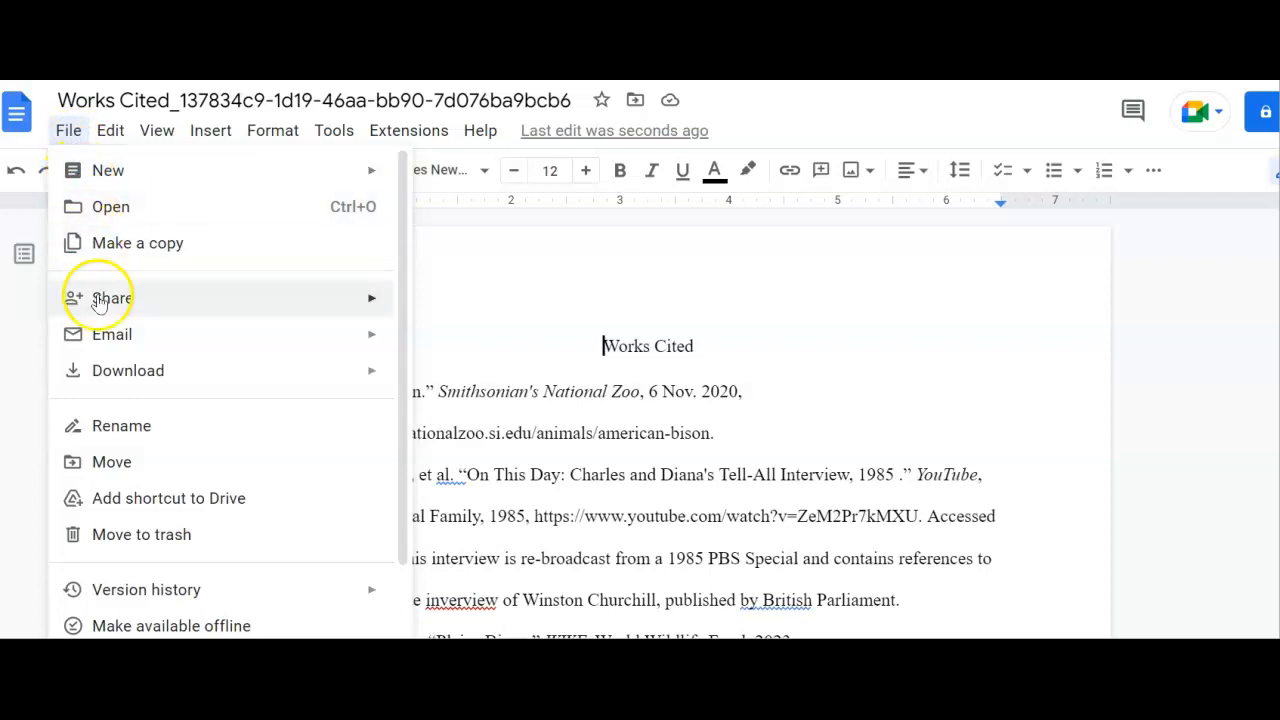
pyautogui.moveTo(117, 374)
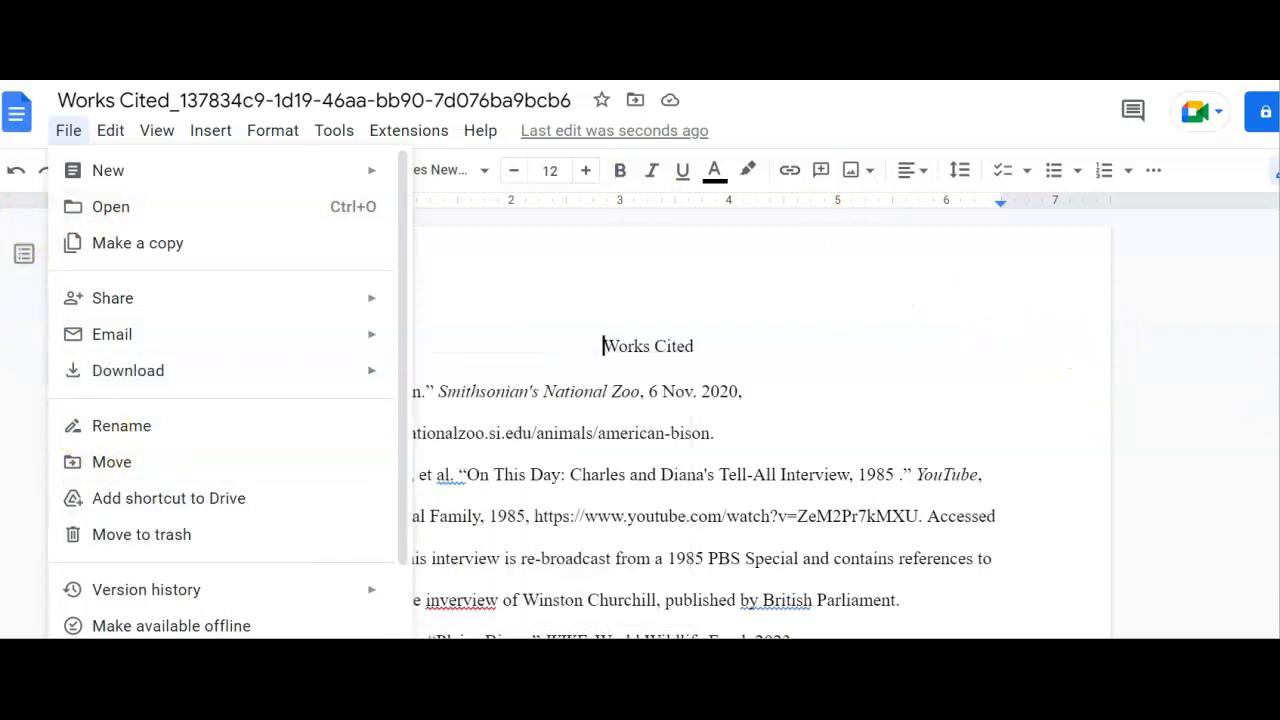
pyautogui.click(911, 337)
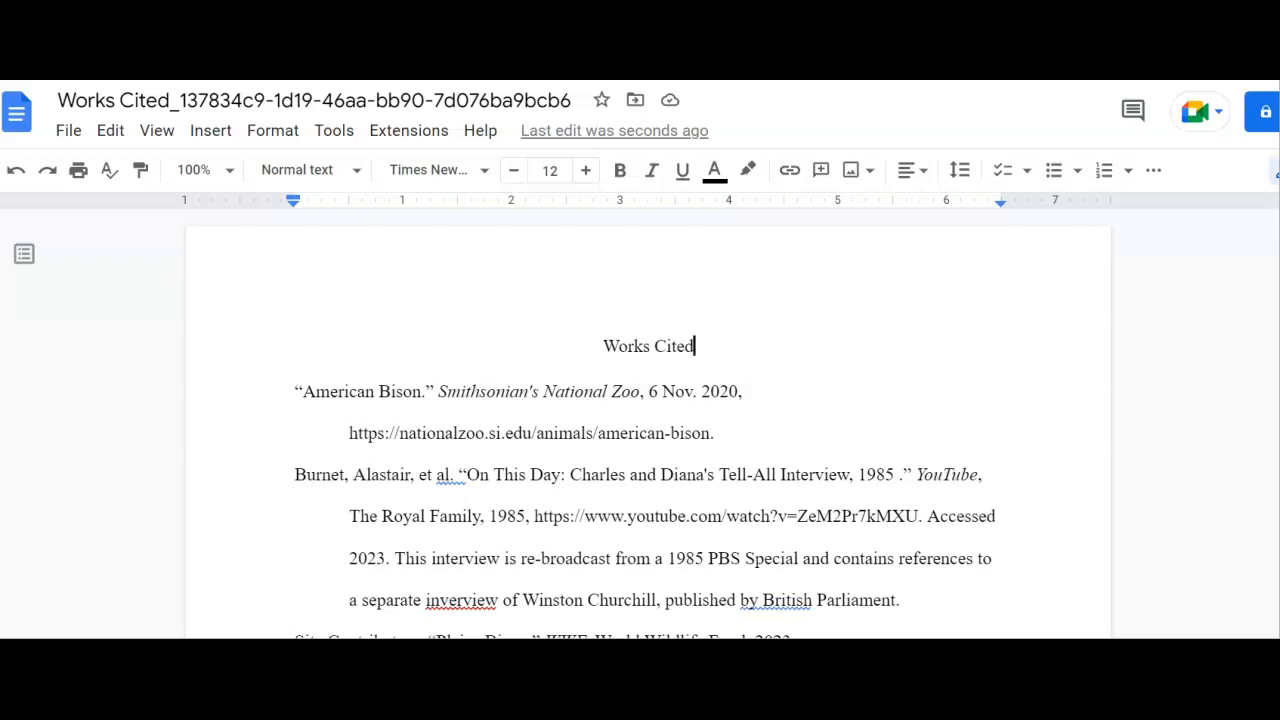
pyautogui.scroll(-4, 644, 424)
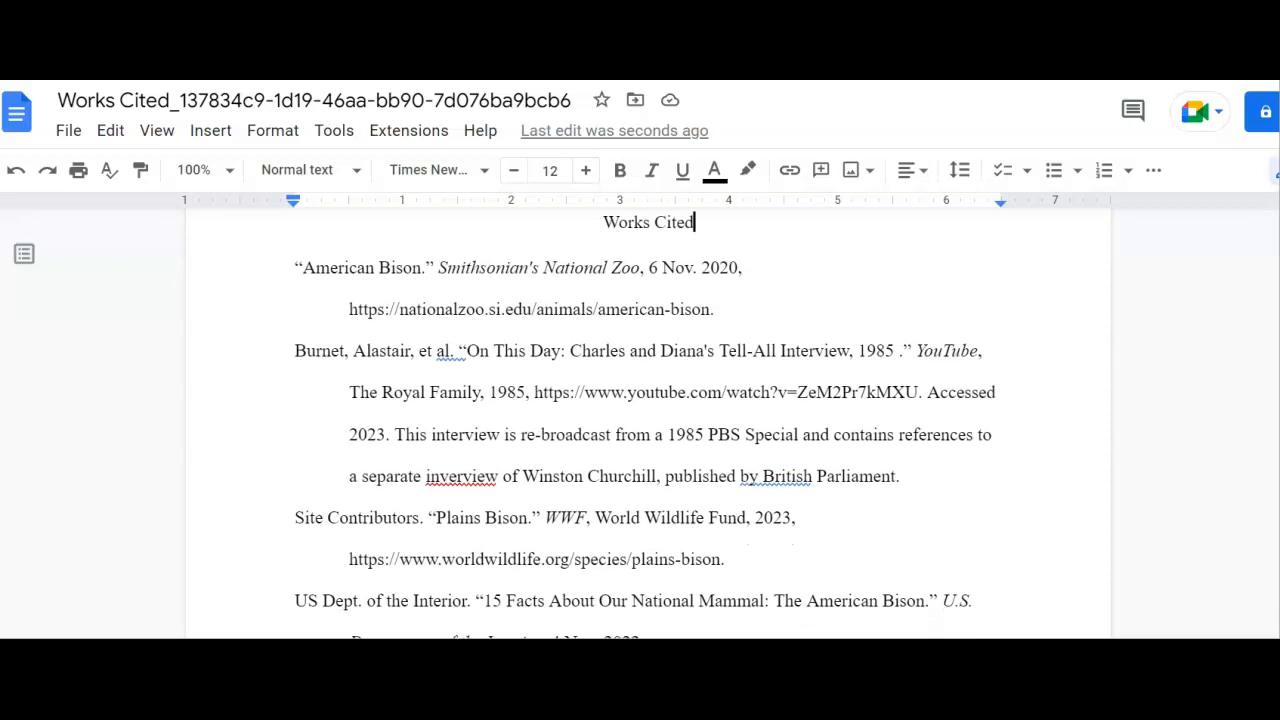
pyautogui.scroll(3, 640, 400)
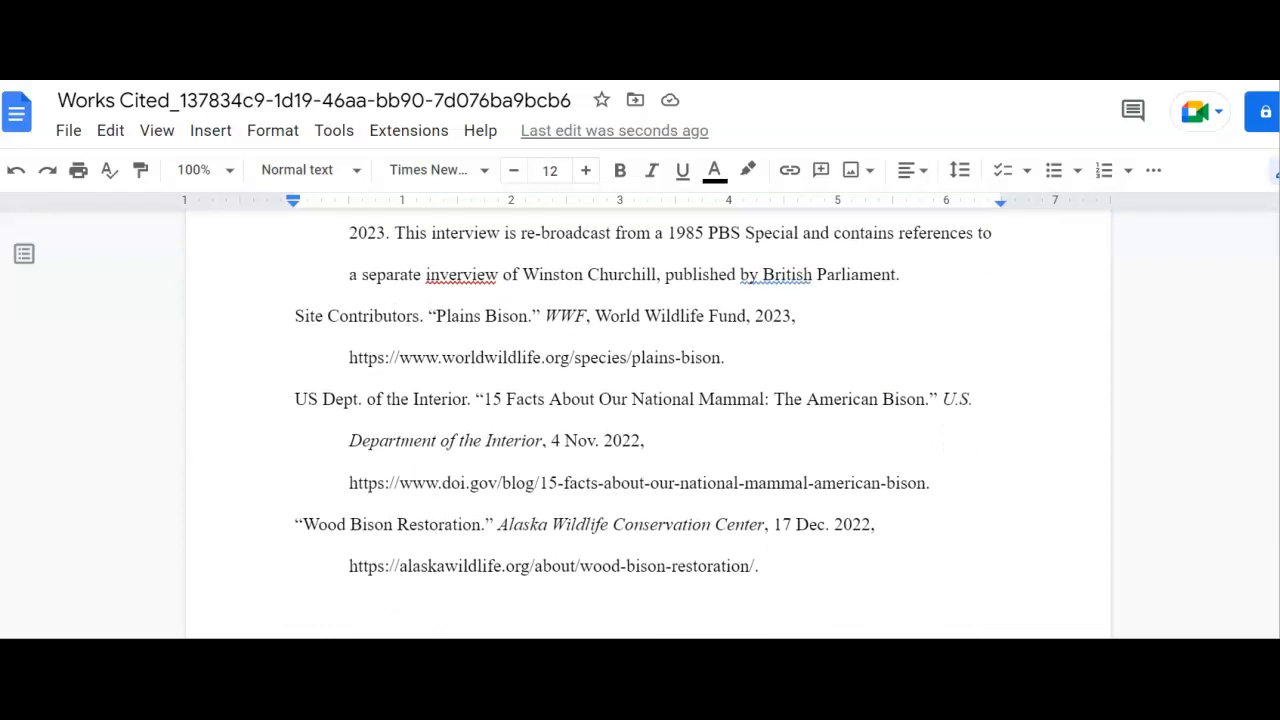